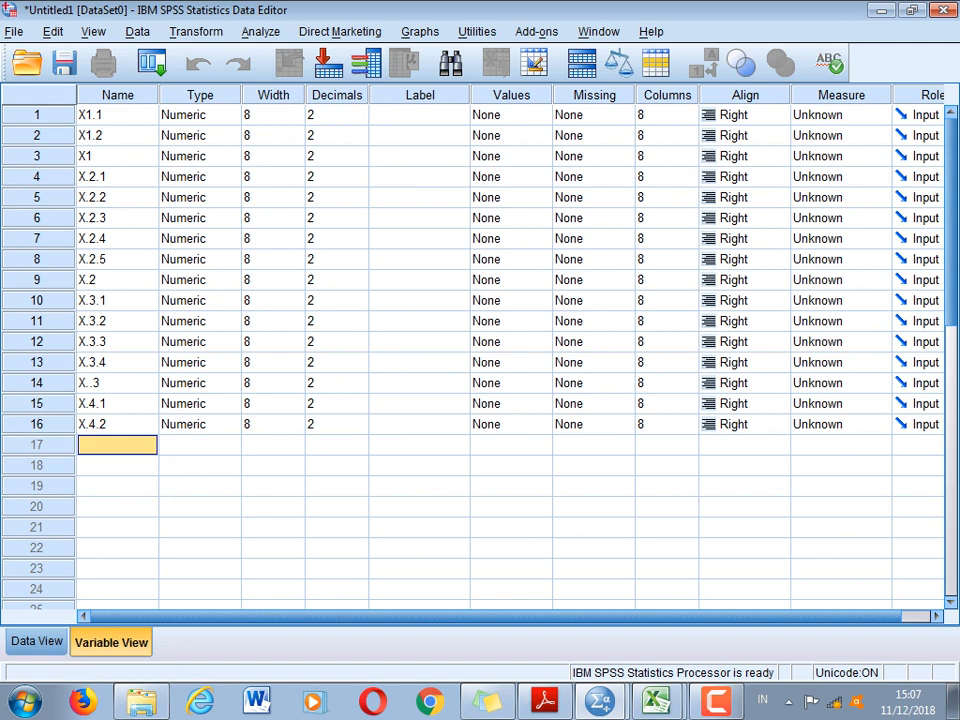
Step: Add the variables X.4.3 and X4 in rows 17 and 18 of the variable list
text(X)
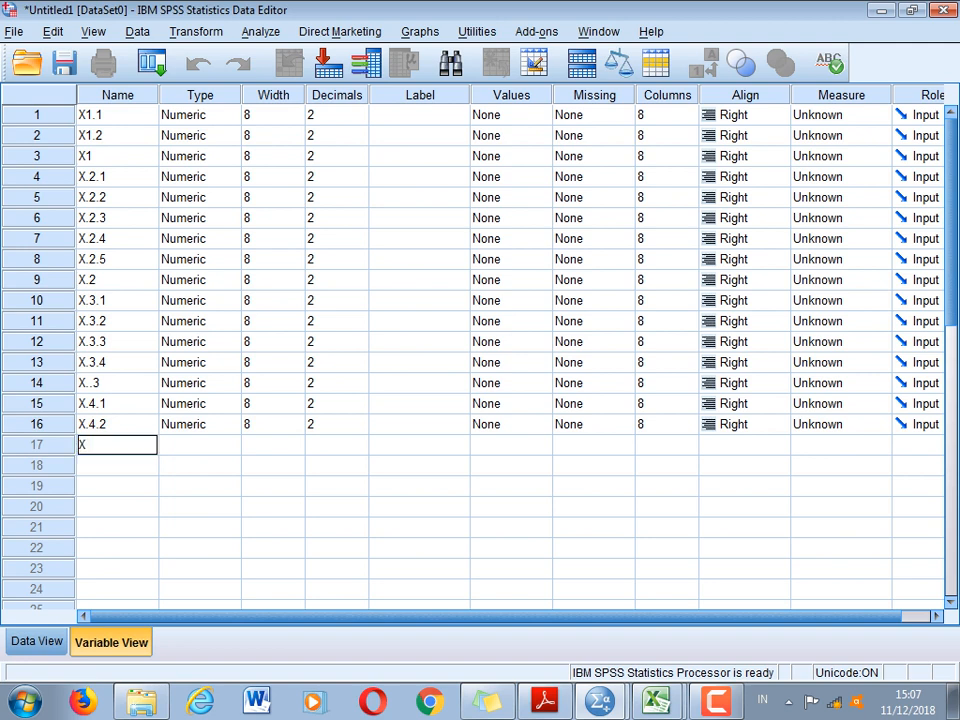
text(.4.3)
key(Return)
text(X4)
key(Return)
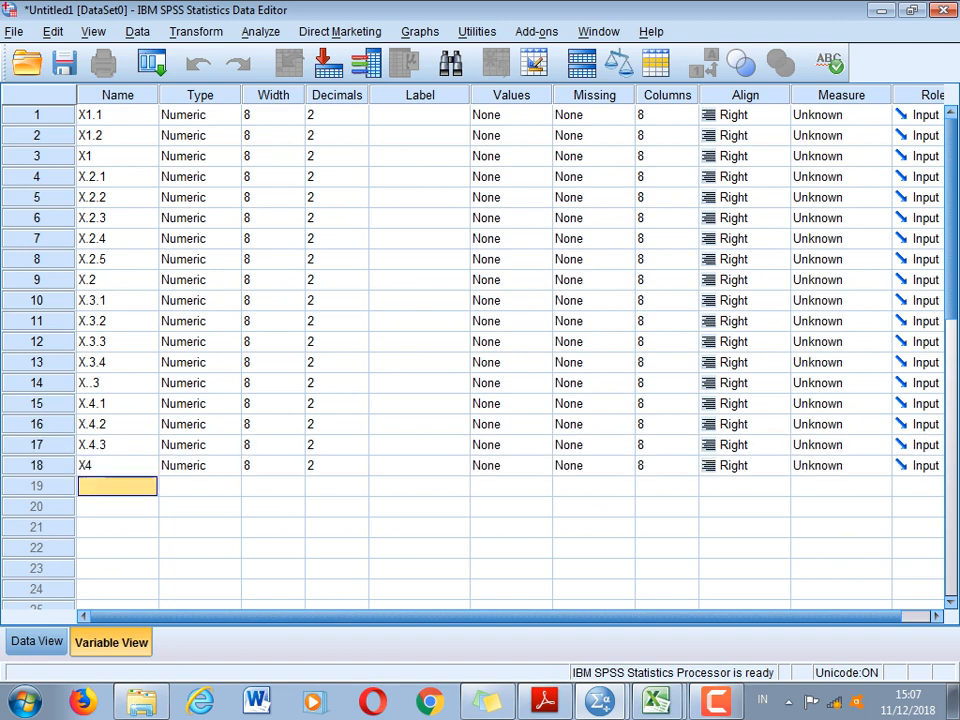
Step: Add the variables X.5.1 and X.5.2 in rows 19 and 20 of the variable list
text(X.5)
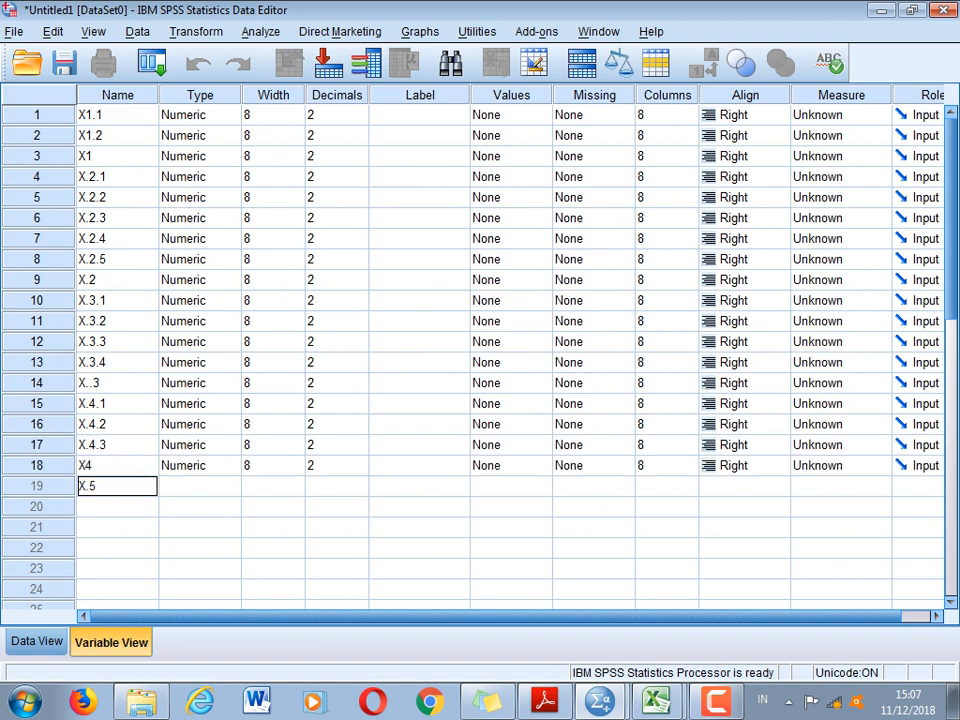
text(.1)
key(Return)
text(X)
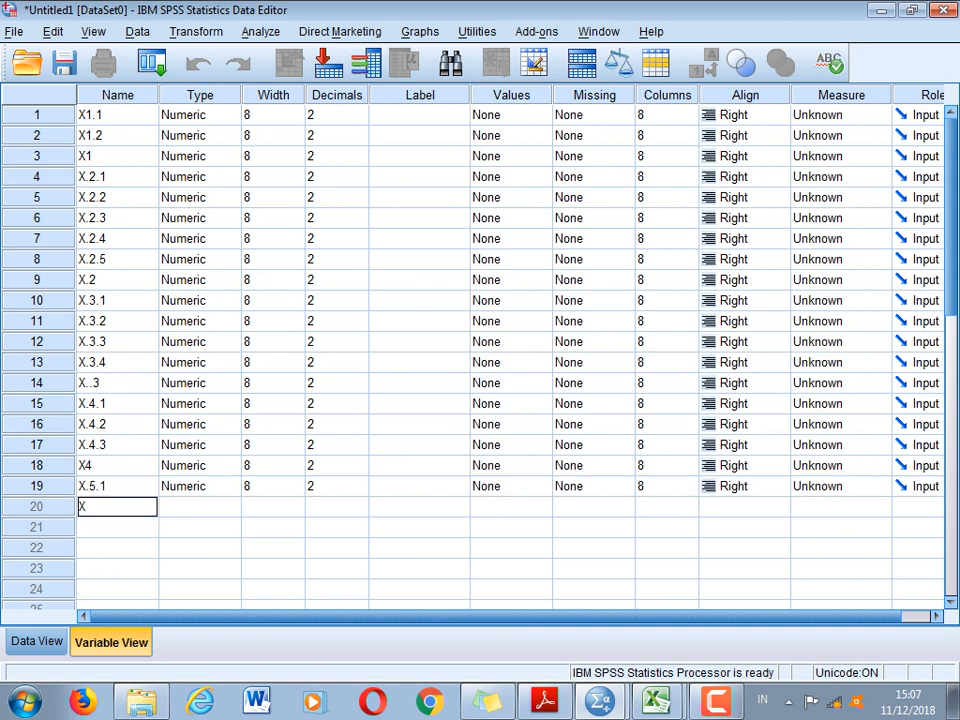
text(.5)
key(BackSpace)
text(.5.2)
key(Return)
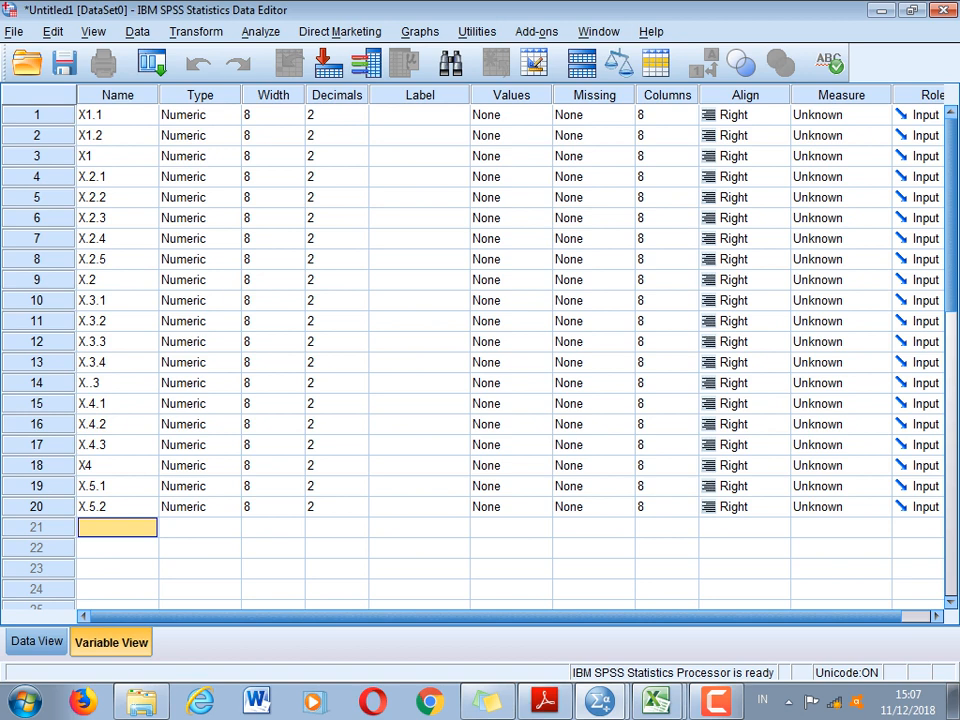
Step: Name the variable in row 21 X.5, clearing the mistyped entry first
text(2.5)
key(BackSpace)
key(BackSpace)
key(BackSpace)
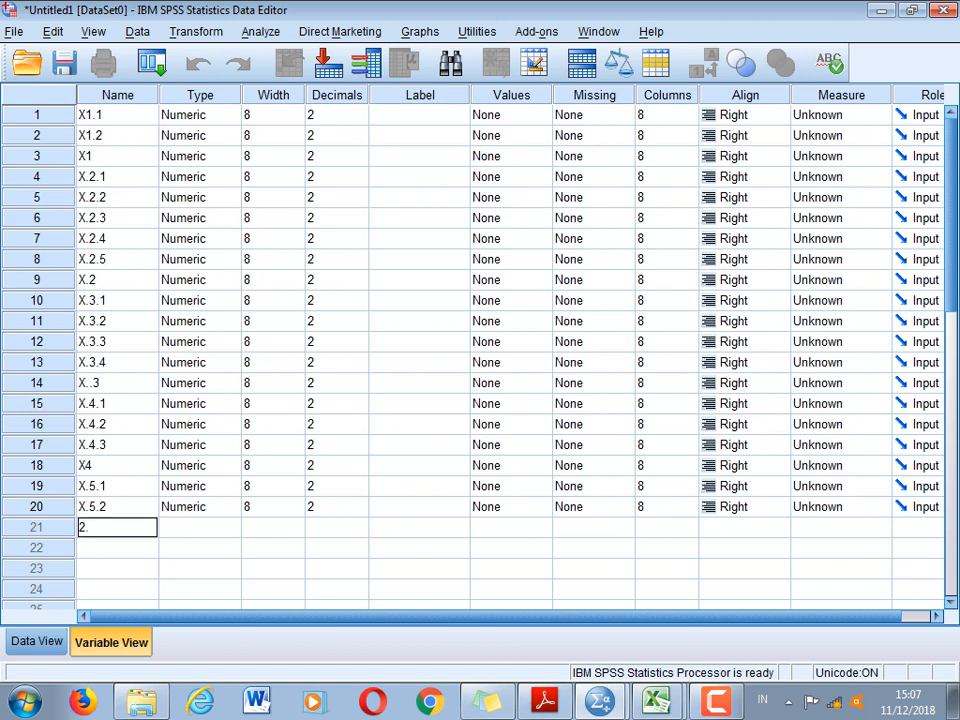
text(X.5)
Step: Review the validity test instructions on pages 39 and 40 of the SPSS module in Adobe Reader, and return to the SPSS data editor
key(alt+Tab)
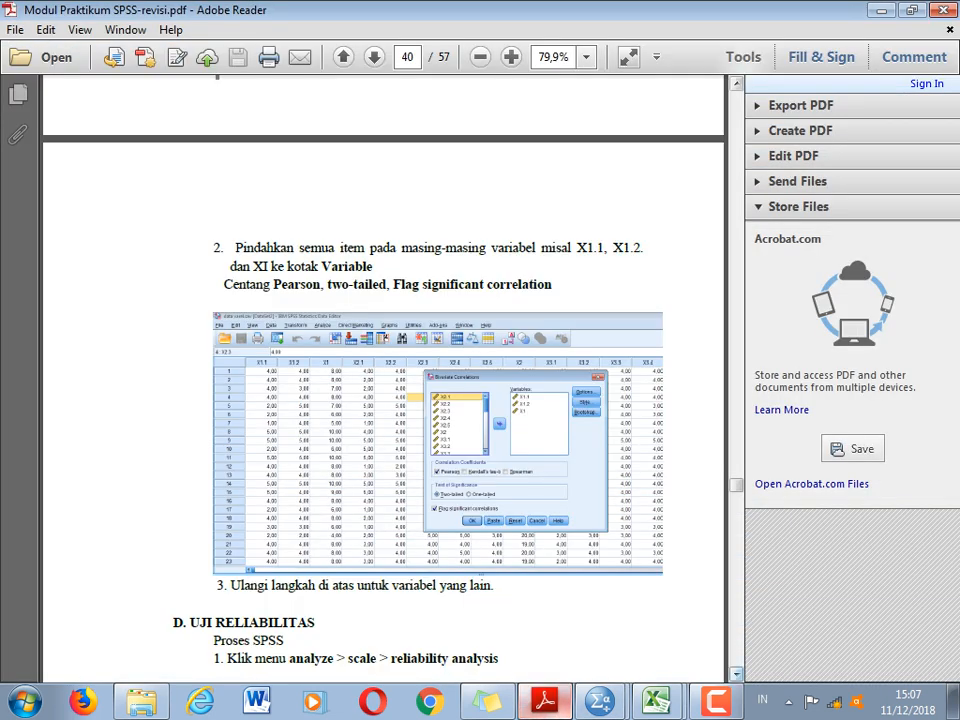
scroll(383, 380, down, 1)
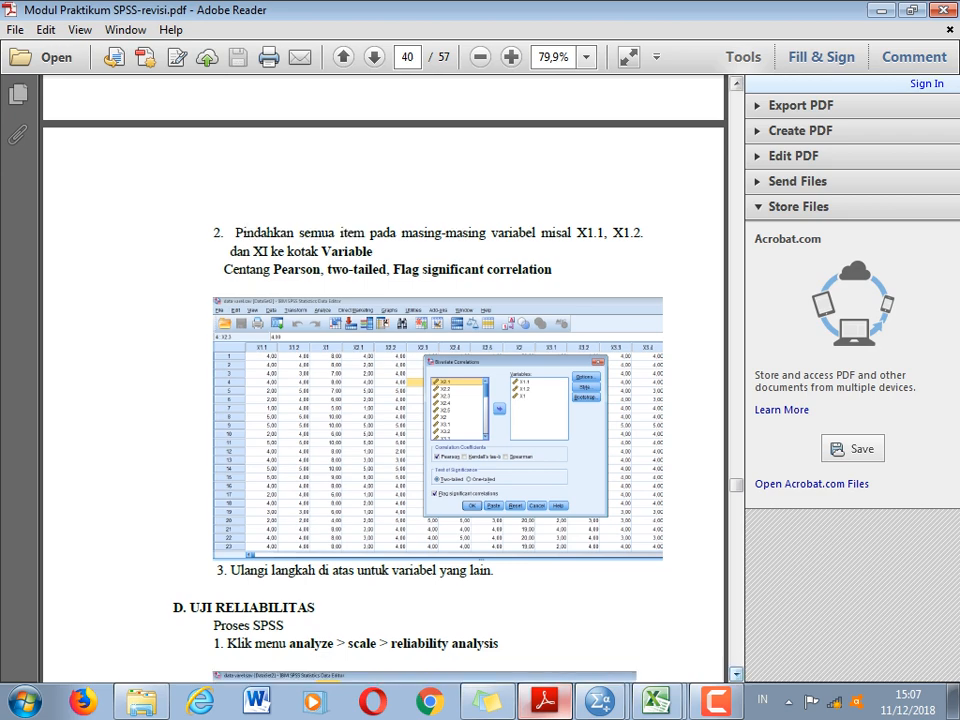
scroll(383, 380, down, 3)
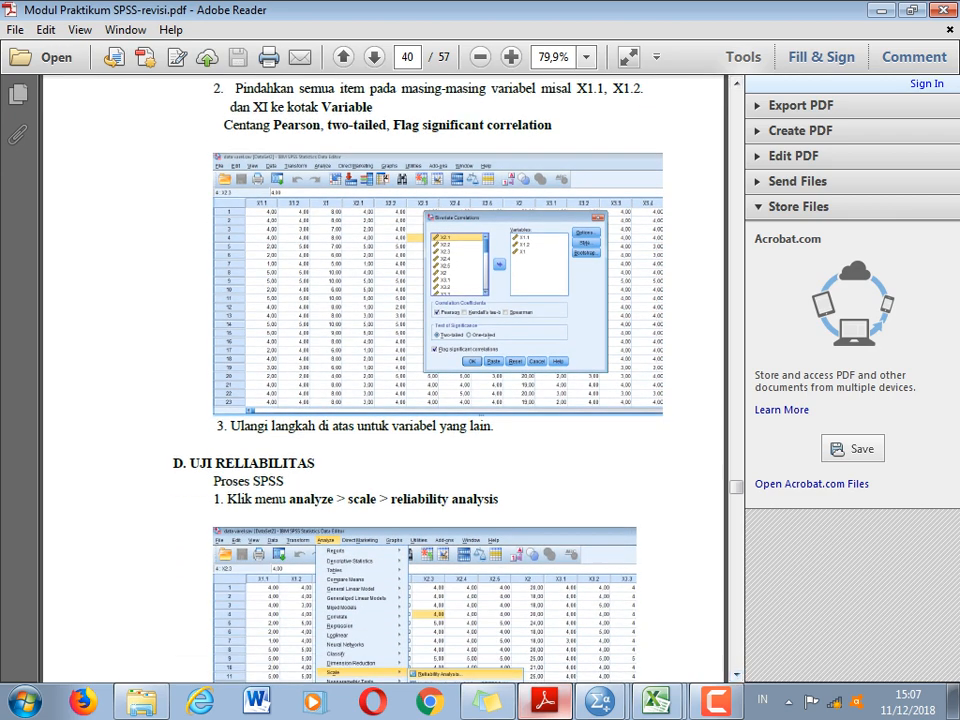
scroll(383, 380, up, 2)
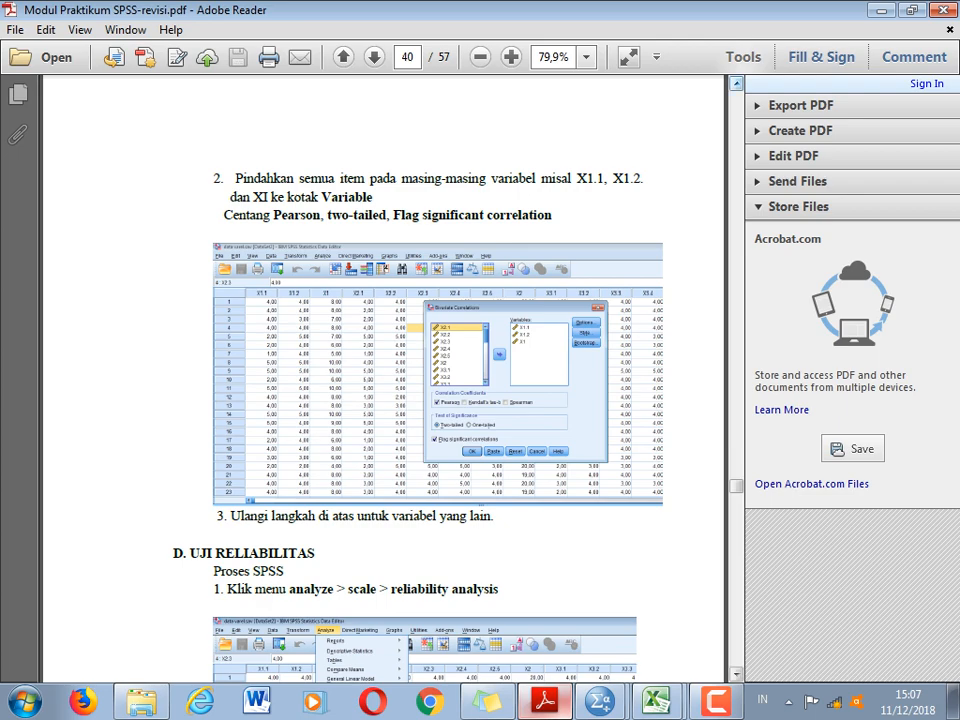
scroll(383, 380, up, 10)
scroll(383, 380, up, 1)
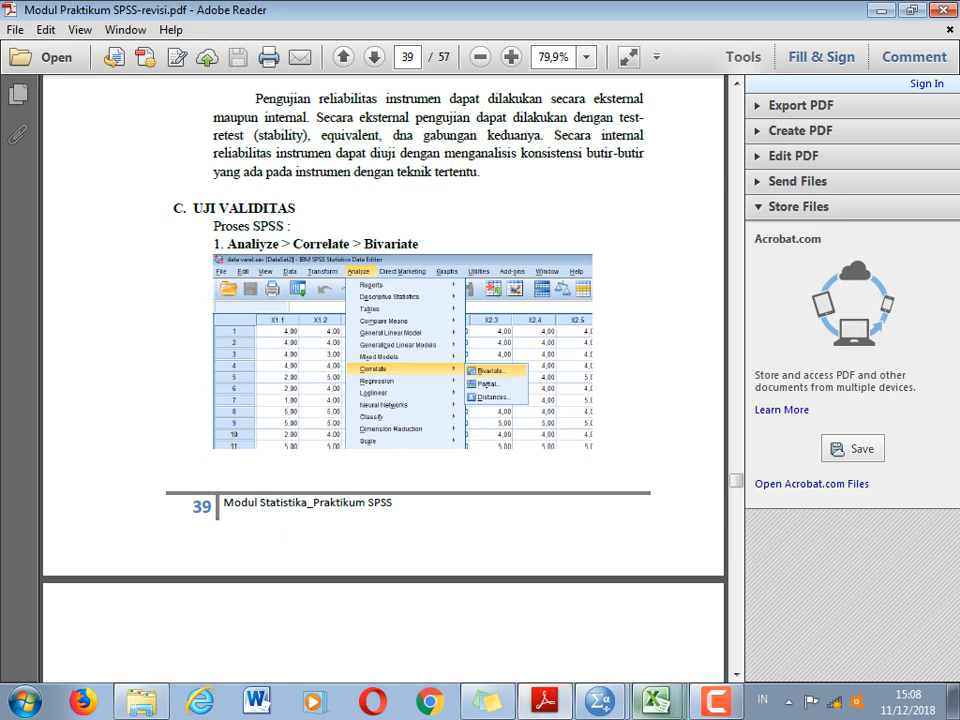
mouse_move(600, 705)
click(590, 628)
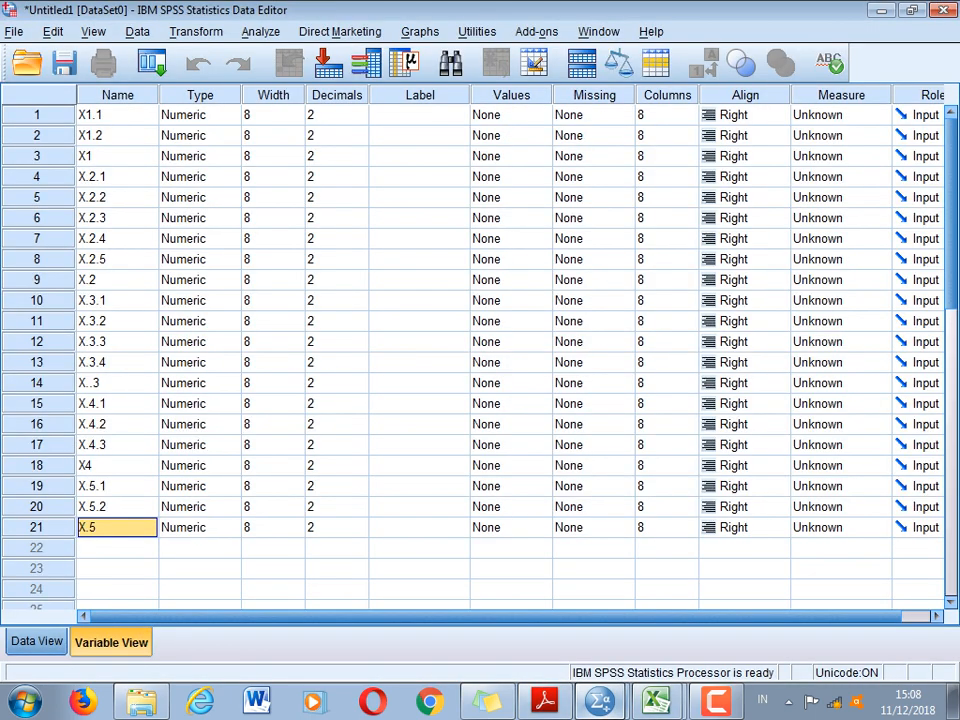
Step: Select the first X1.1 data cell in SPSS, and copy cells B4:W61 from Sheet1 of the "studi kinerja perawat rumah sakit" workbook in Excel
click(37, 642)
click(115, 139)
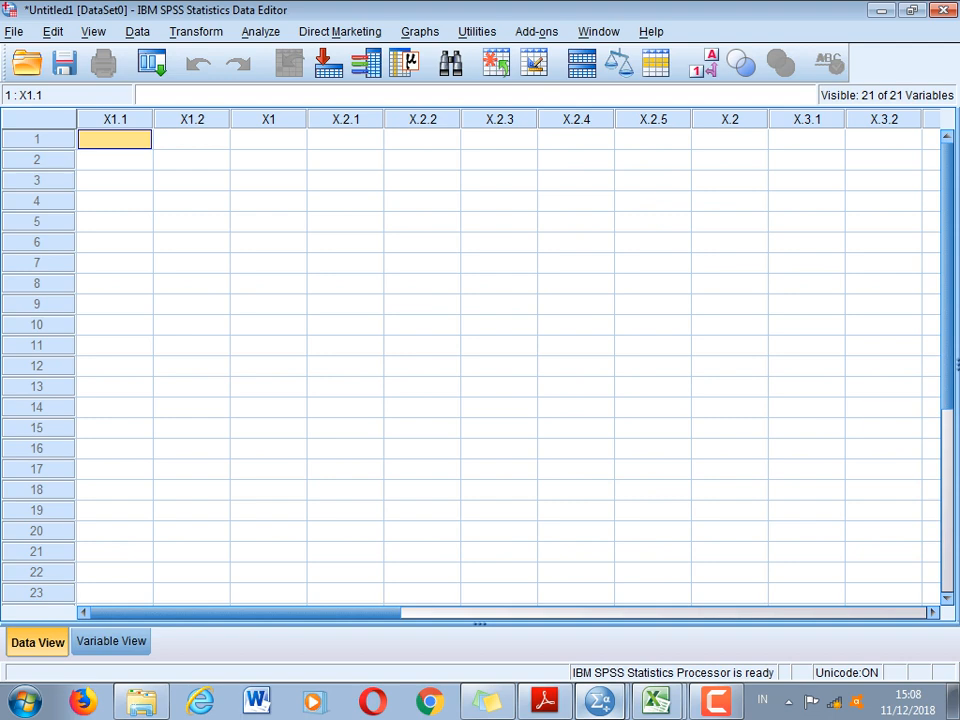
mouse_move(655, 700)
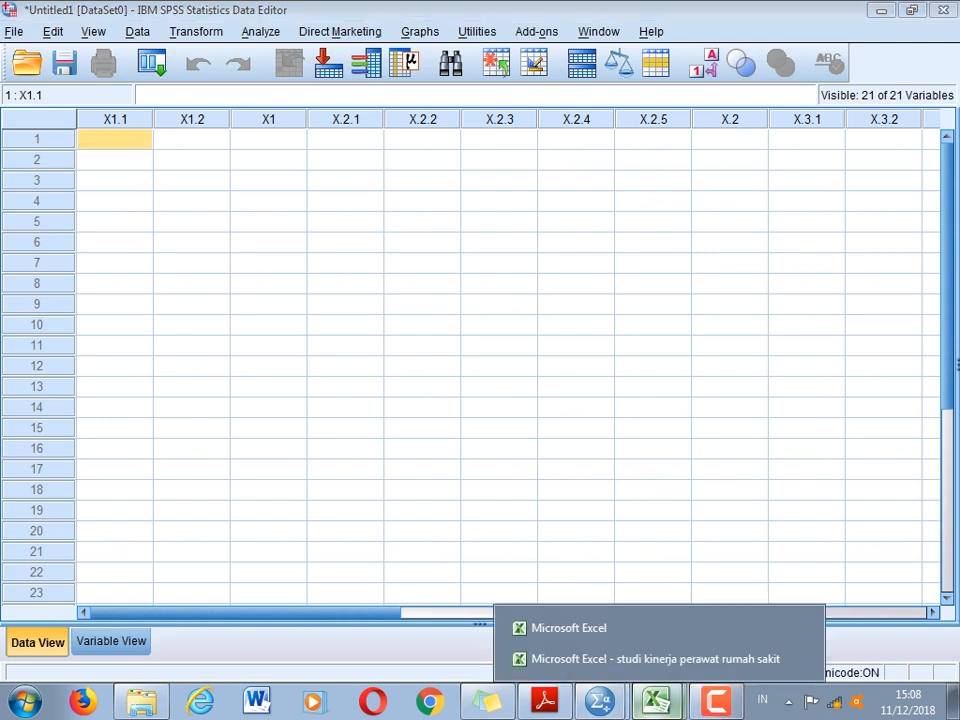
click(655, 658)
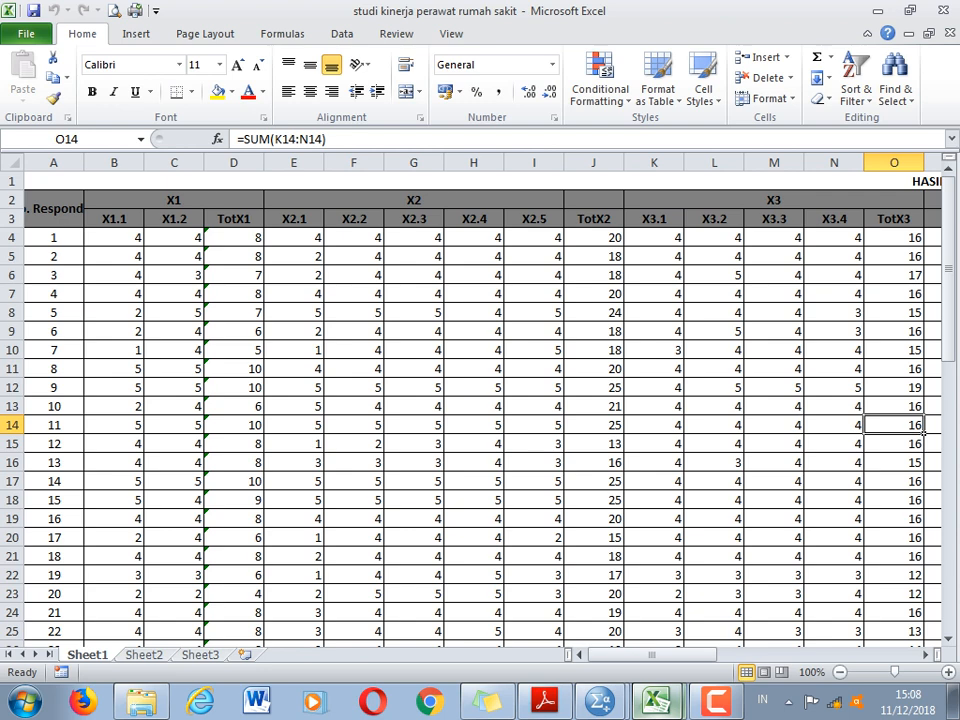
drag(114, 237, 444, 545)
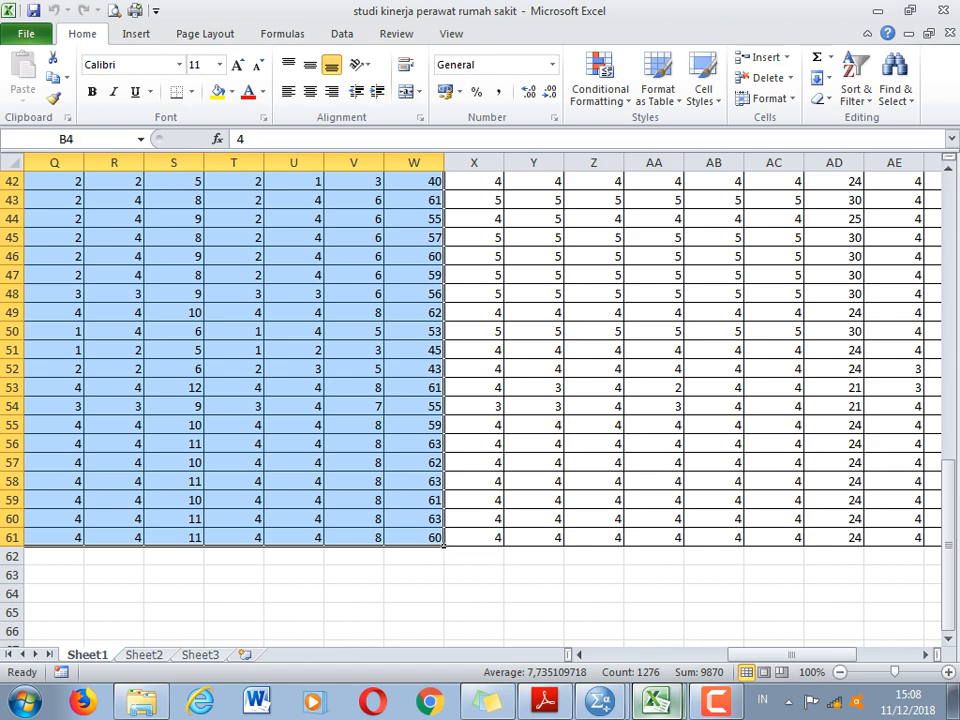
right_click(424, 540)
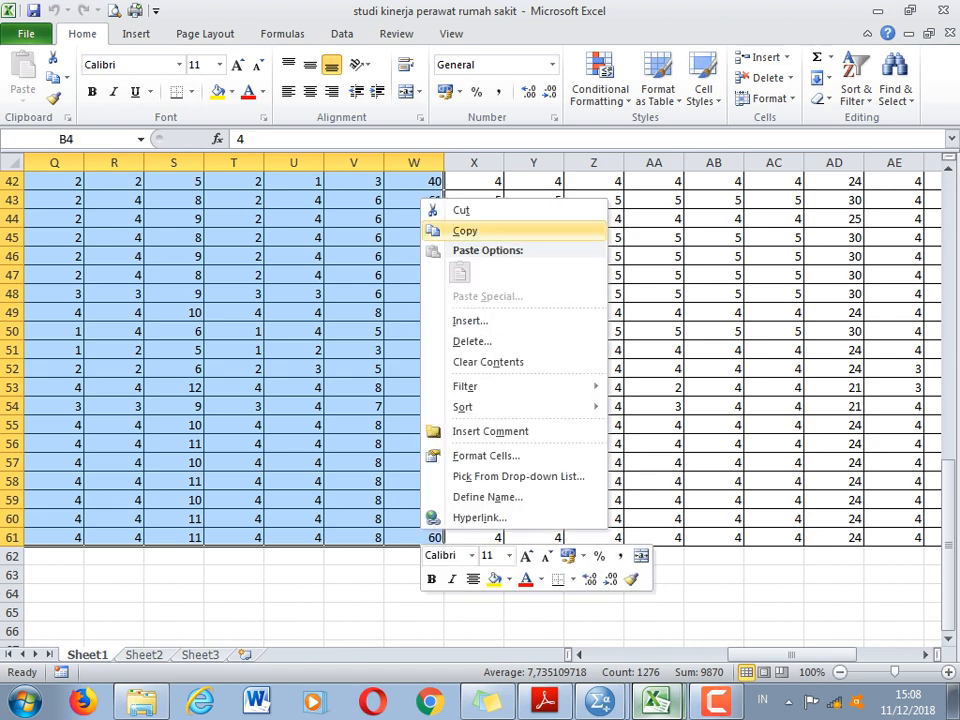
click(465, 231)
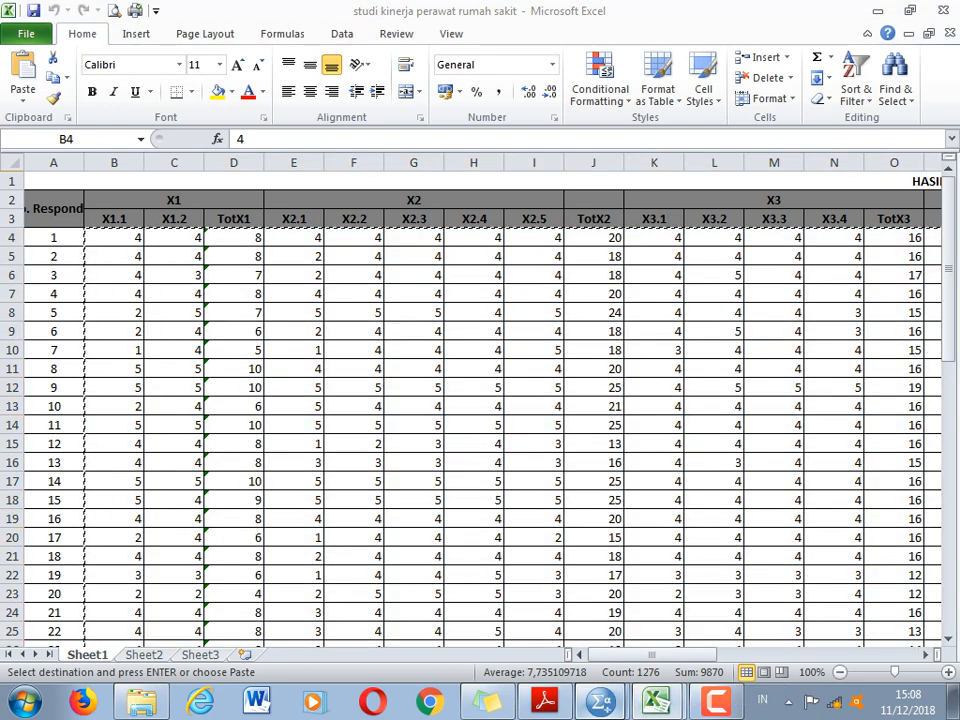
Step: Switch back to the SPSS data editor, paste the copied responses starting at case 1 of X1.1, and check the pasted columns
click(600, 700)
click(600, 626)
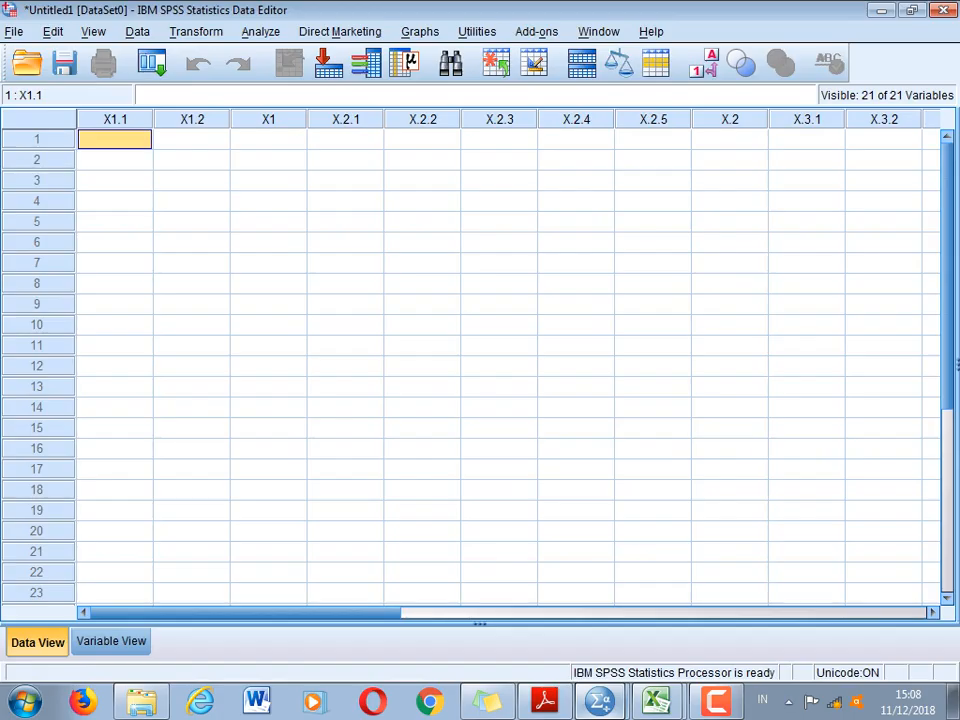
right_click(96, 137)
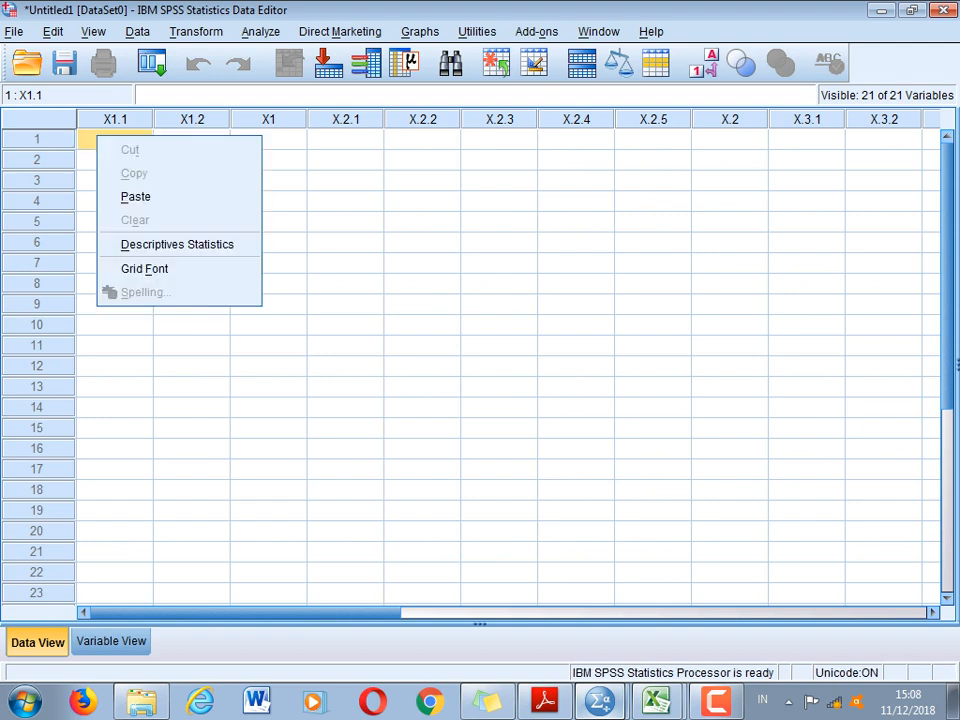
click(135, 196)
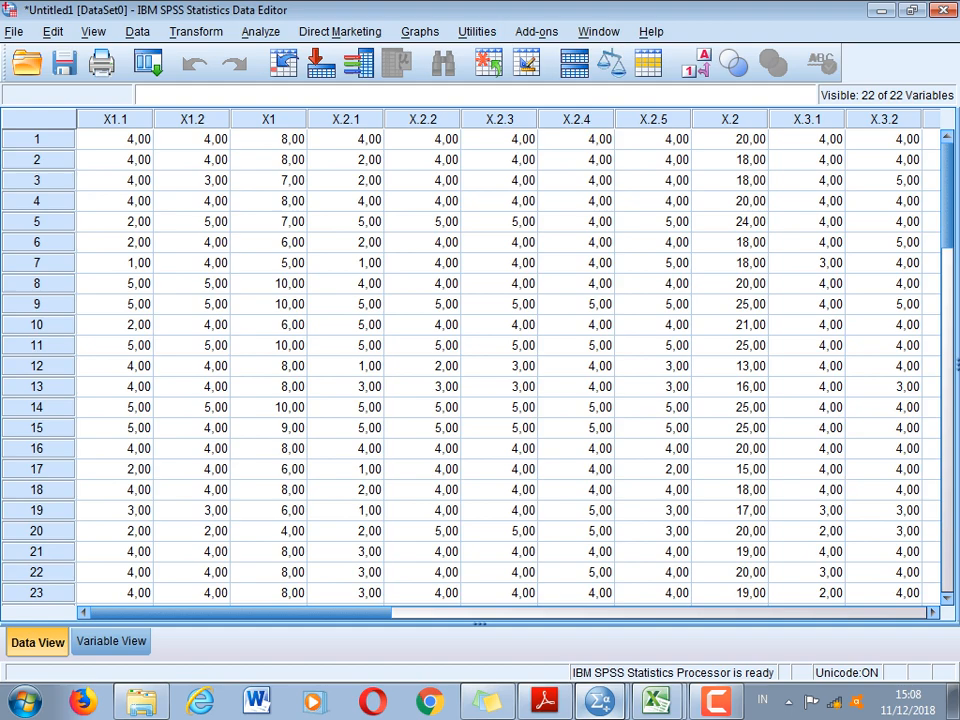
drag(229, 612, 615, 612)
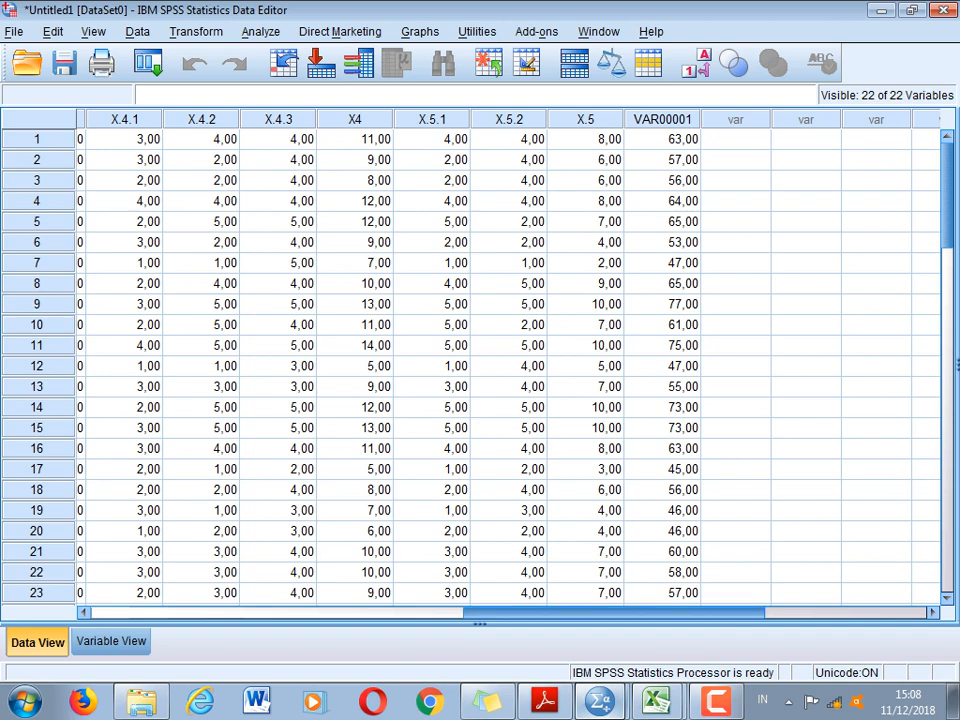
scroll(480, 360, left, 10)
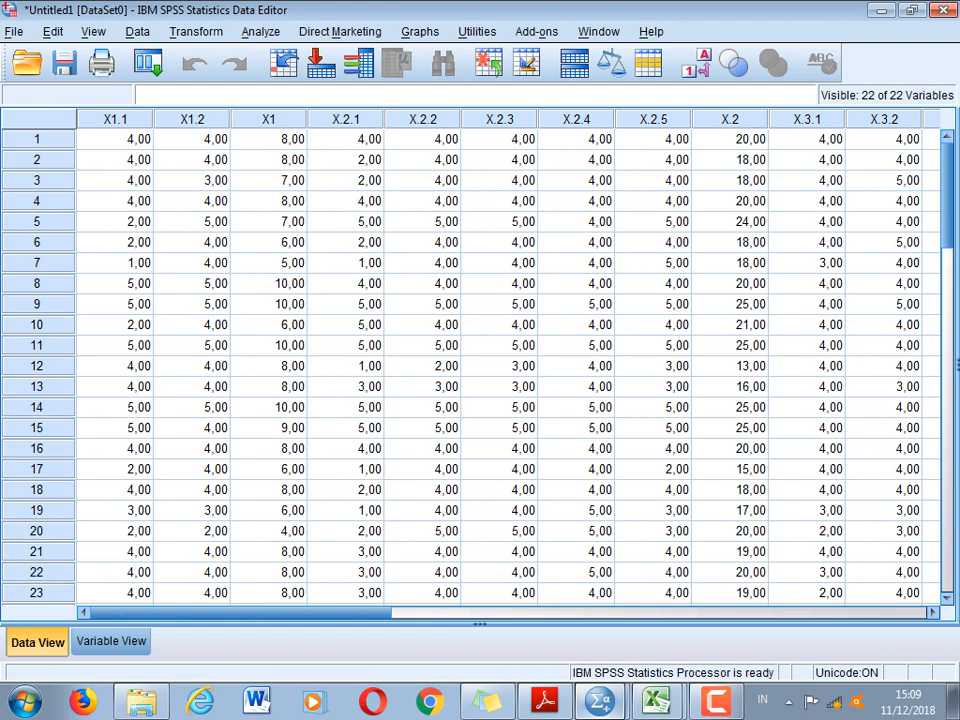
Step: Run a bivariate Pearson correlation on X1.1, X1.2 and X1 with two-tailed significance and significant correlations flagged
click(260, 31)
mouse_move(287, 206)
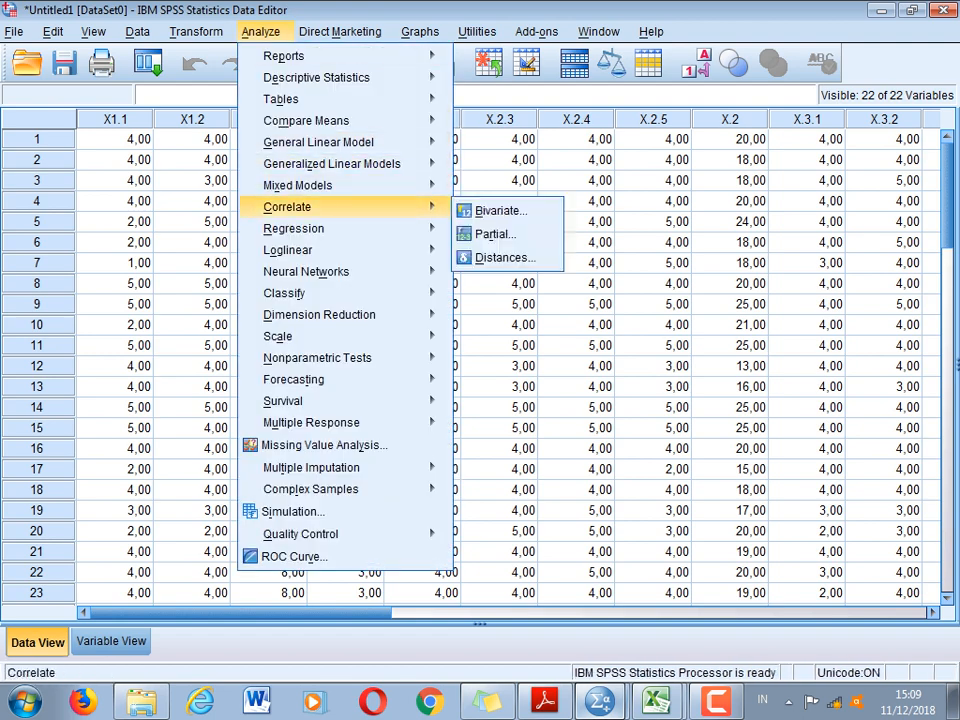
click(500, 211)
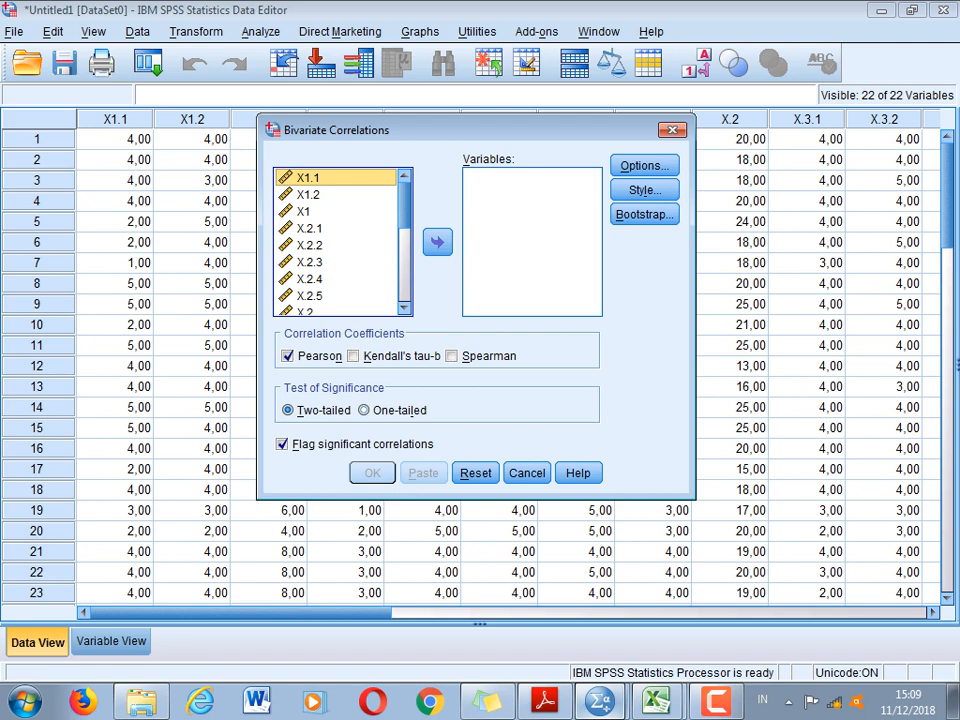
double_click(328, 181)
click(328, 178)
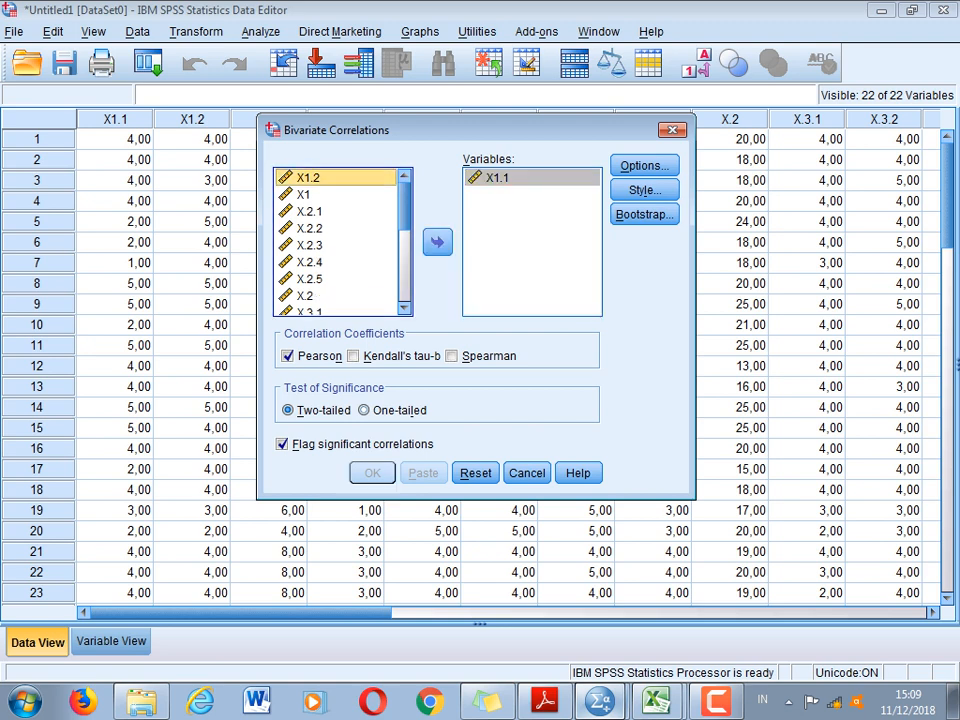
double_click(328, 178)
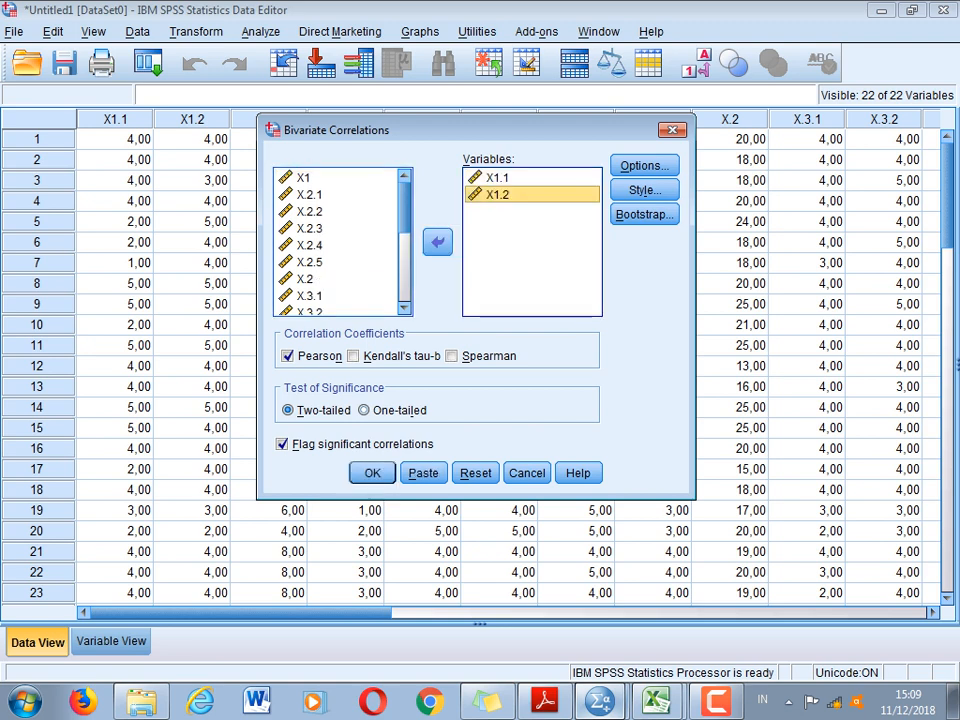
click(328, 178)
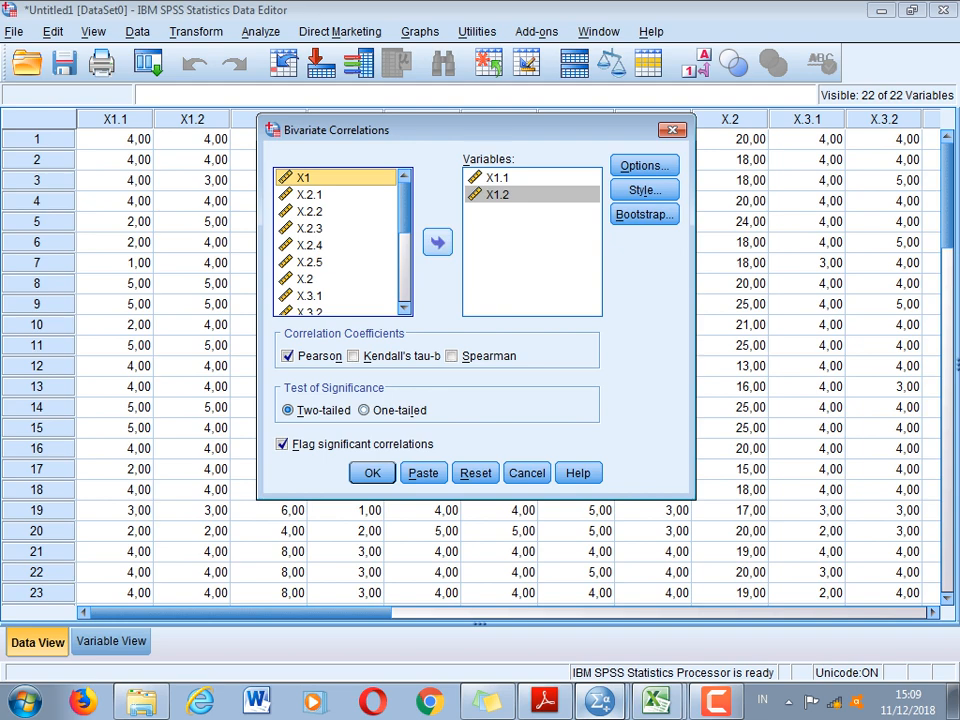
double_click(328, 178)
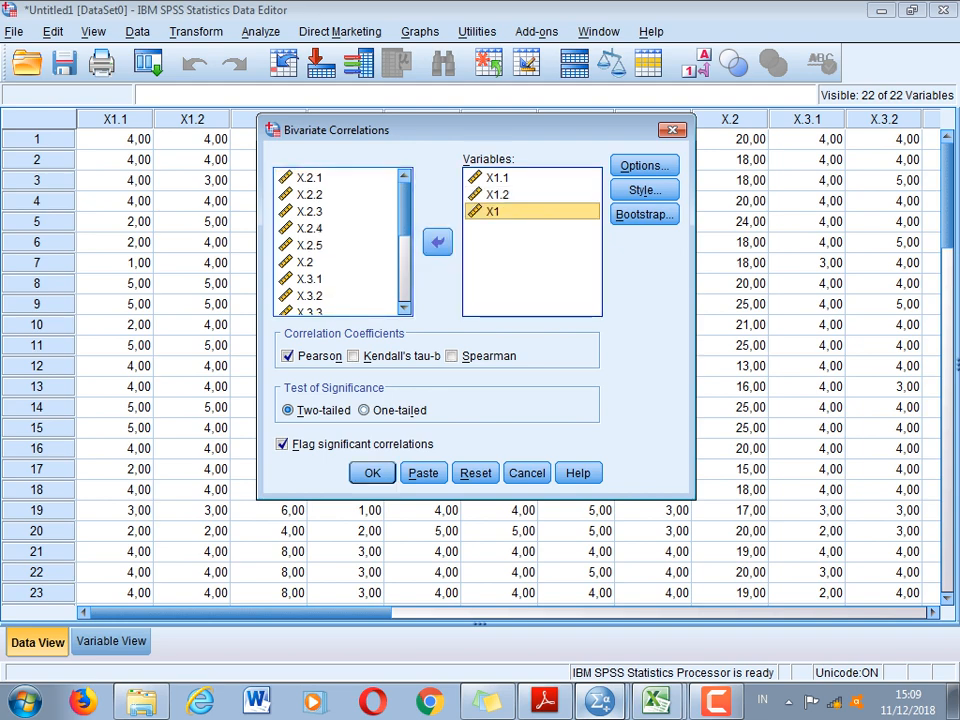
click(372, 473)
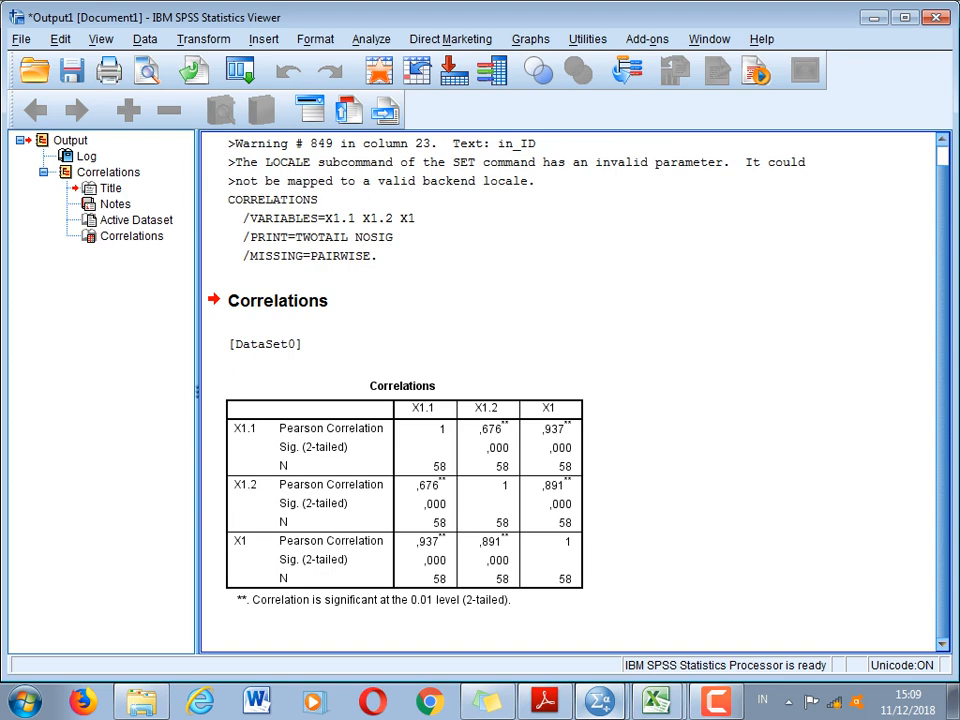
Step: Switch to the SPSS module in Adobe Reader and review the validity test output tables for X1 and X2 on page 41
click(544, 700)
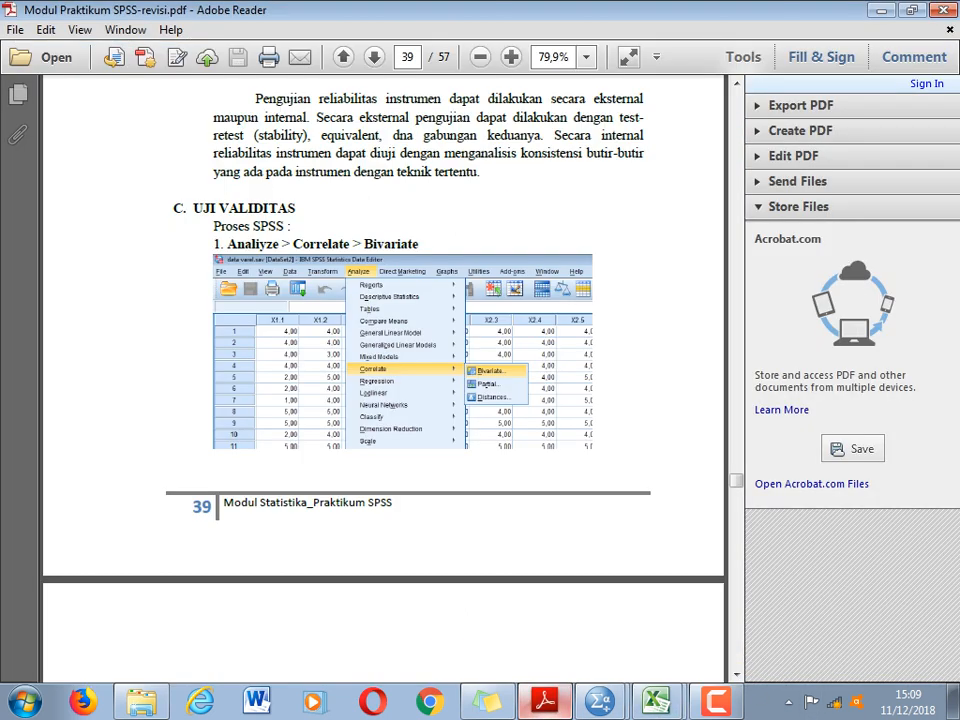
scroll(383, 380, down, 5)
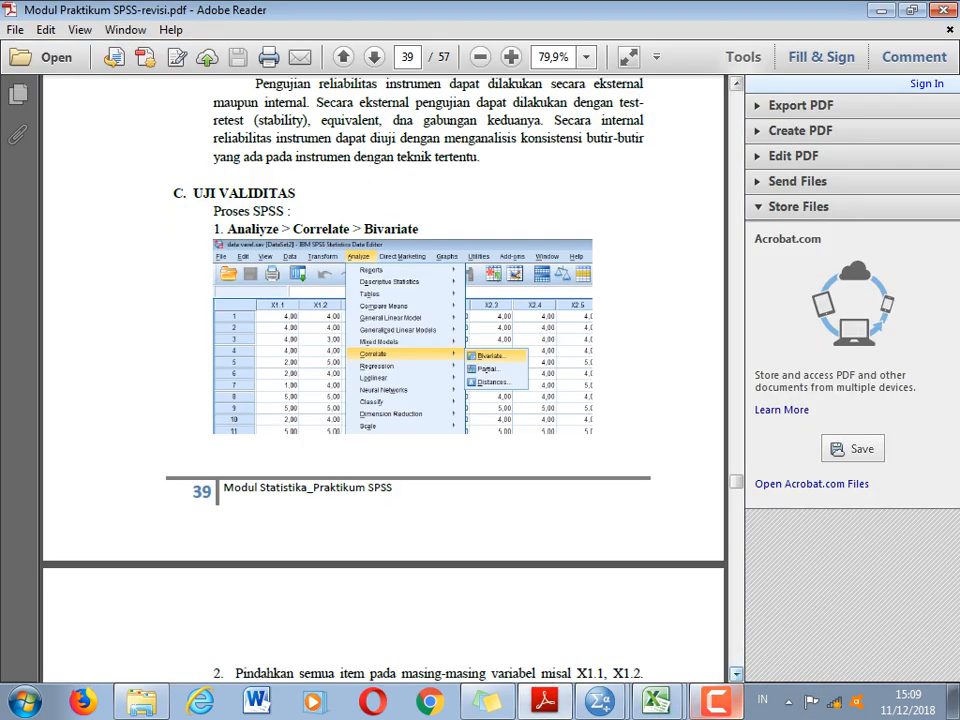
scroll(383, 380, down, 8)
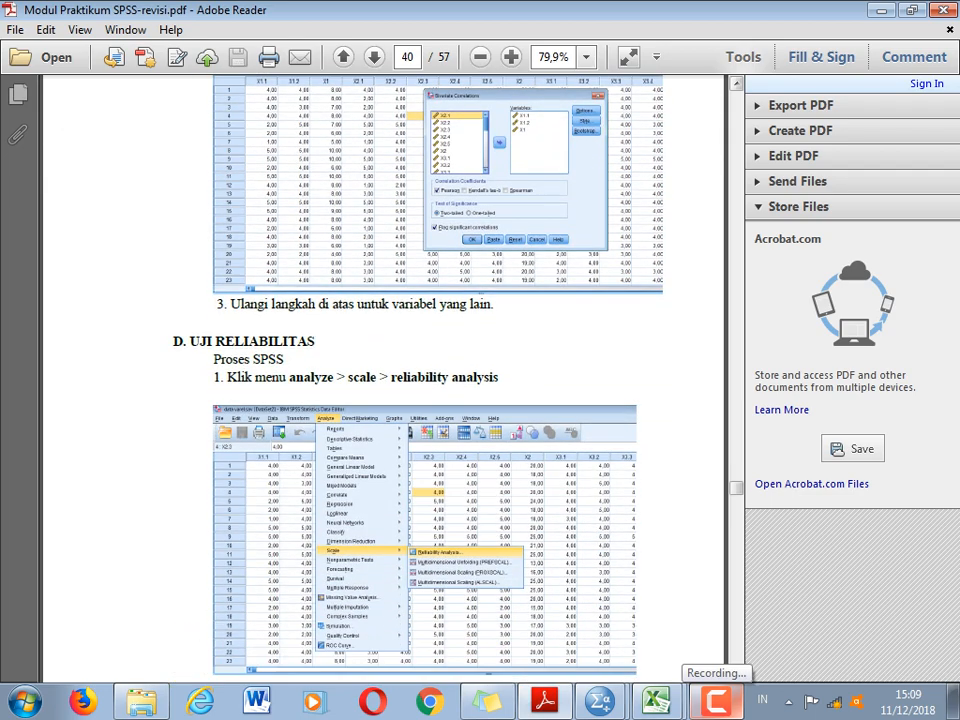
scroll(383, 380, down, 15)
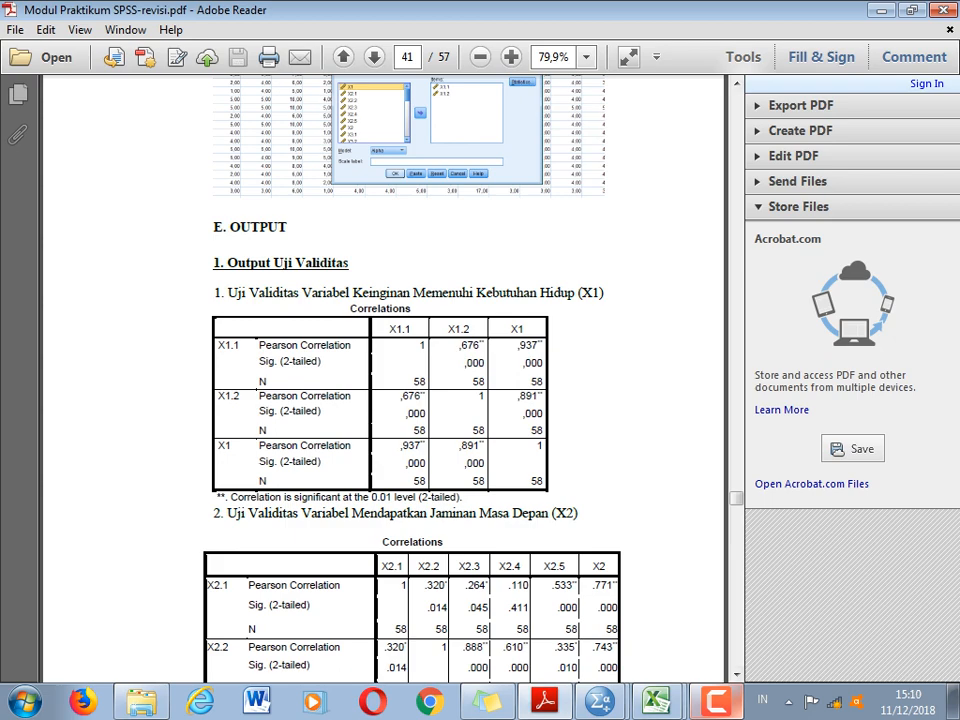
scroll(384, 380, down, 10)
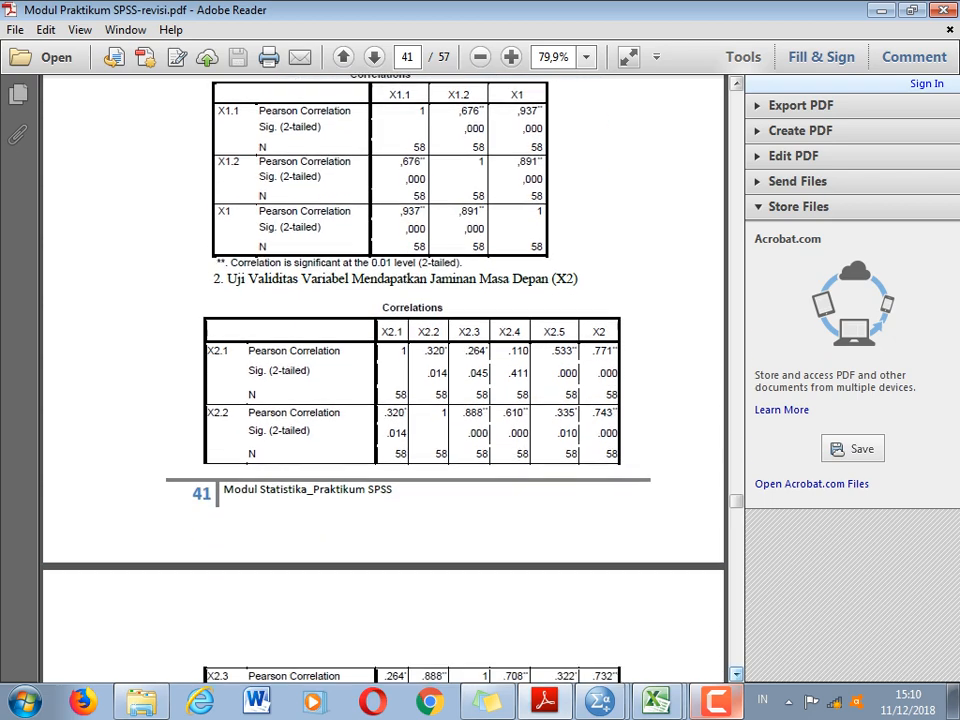
Step: Examine the module's validity test tables for X4, X5 and Y1 on page 43, and return to the X2 table on page 41
scroll(384, 380, down, 12)
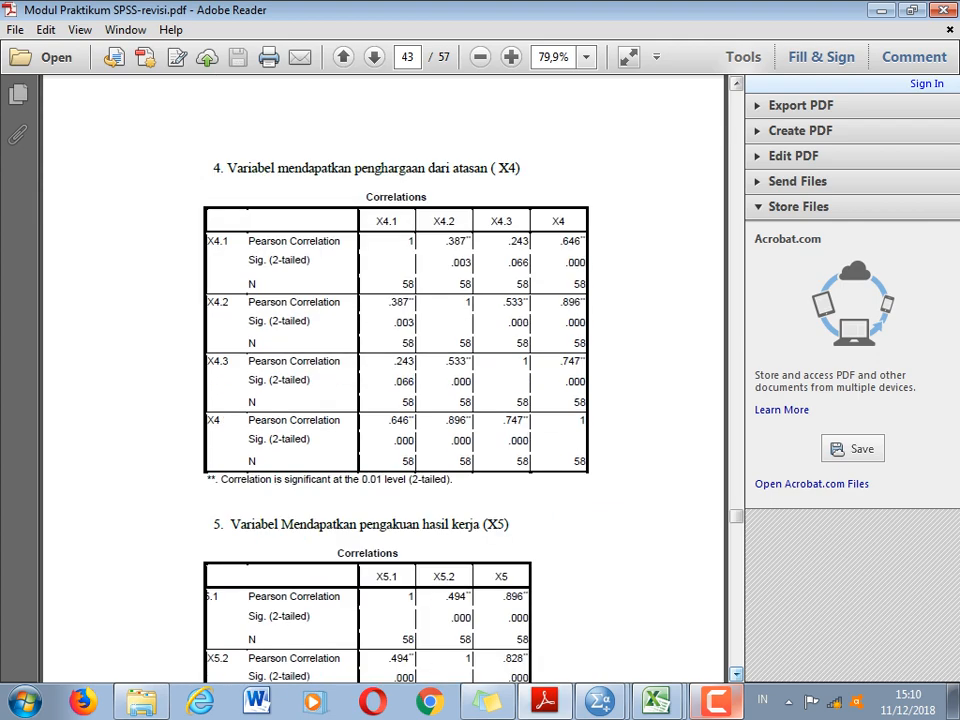
scroll(384, 380, down, 5)
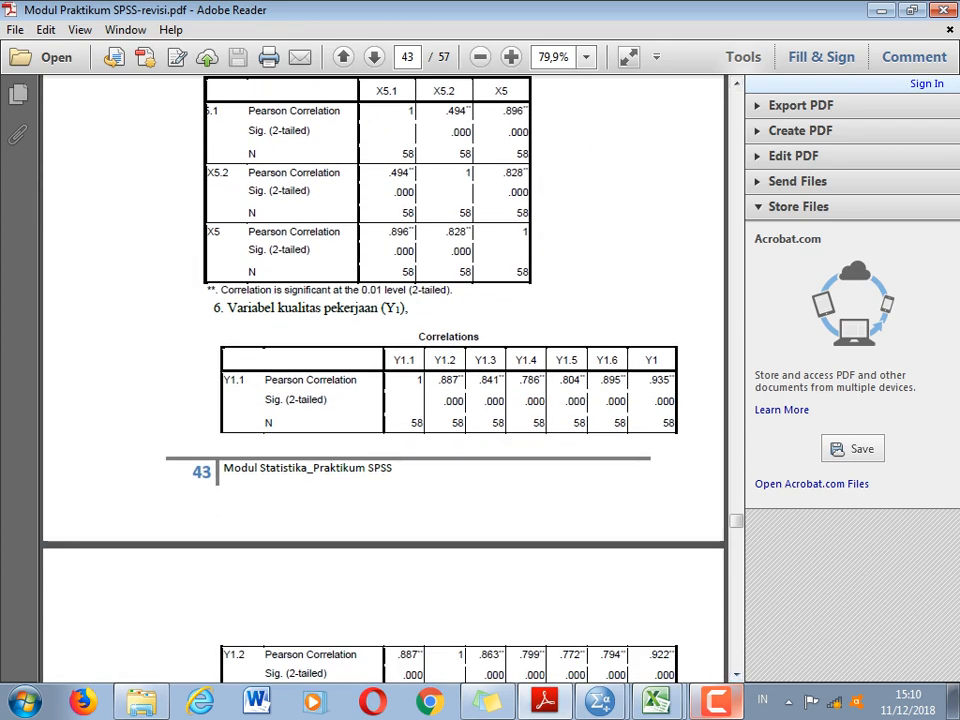
scroll(384, 380, up, 3)
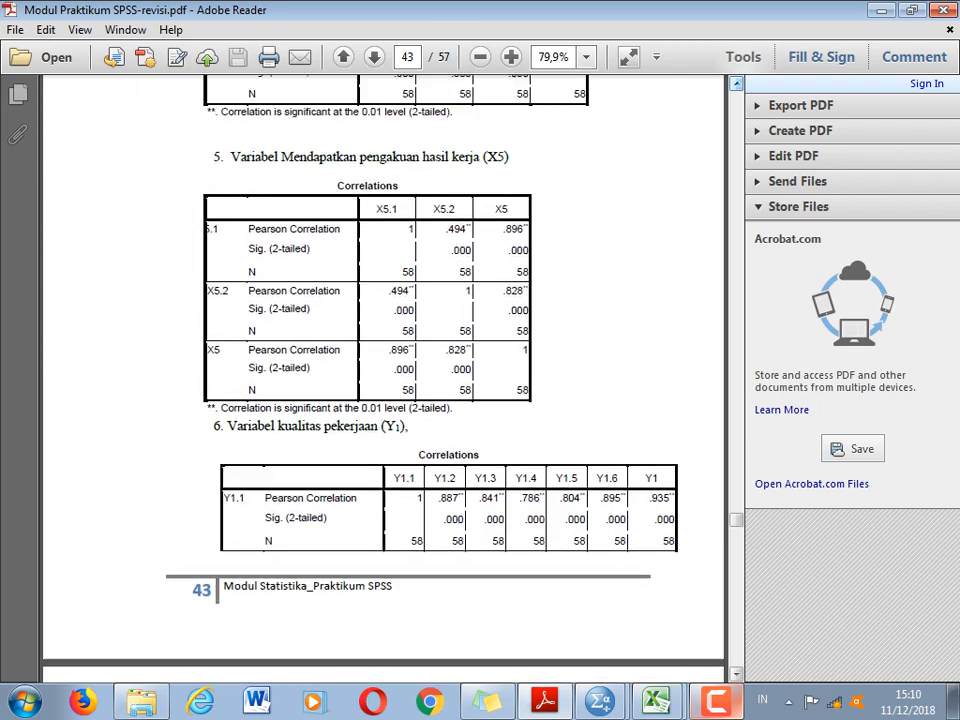
scroll(384, 380, up, 20)
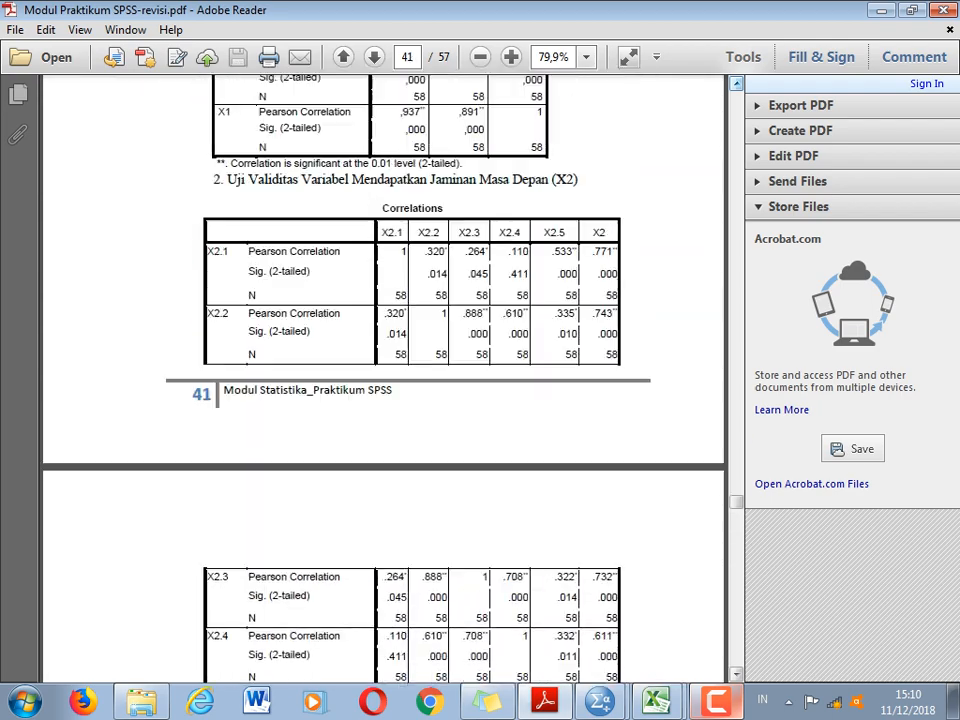
scroll(384, 380, up, 2)
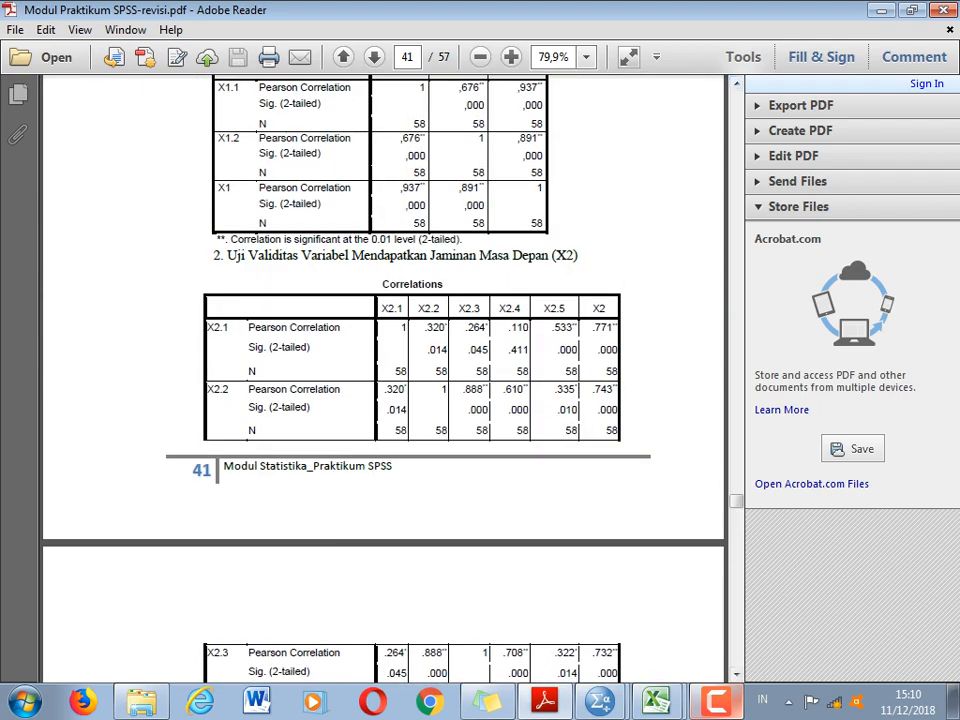
Step: Switch to the SPSS data editor and clear X1.1, X1.2 and X1 from the bivariate correlation variables
click(600, 702)
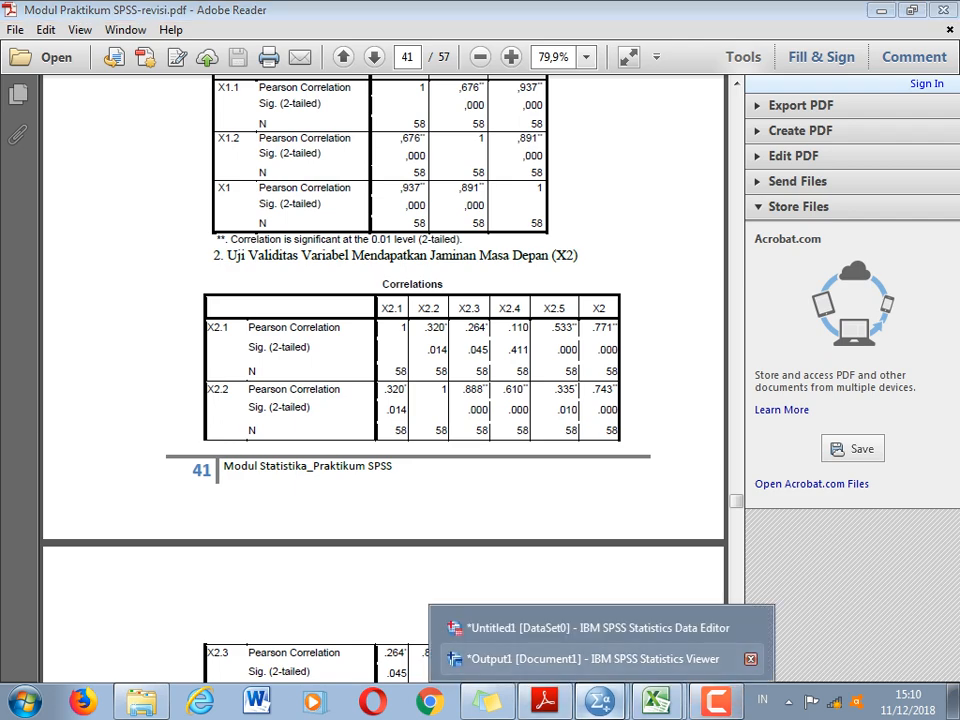
click(592, 627)
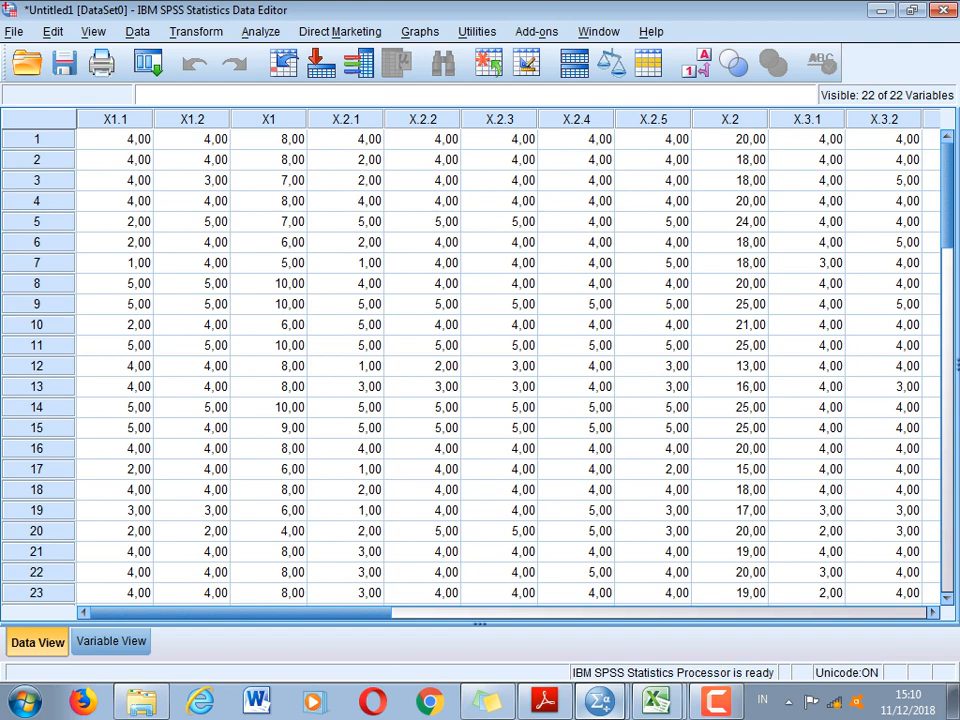
key(alt+a)
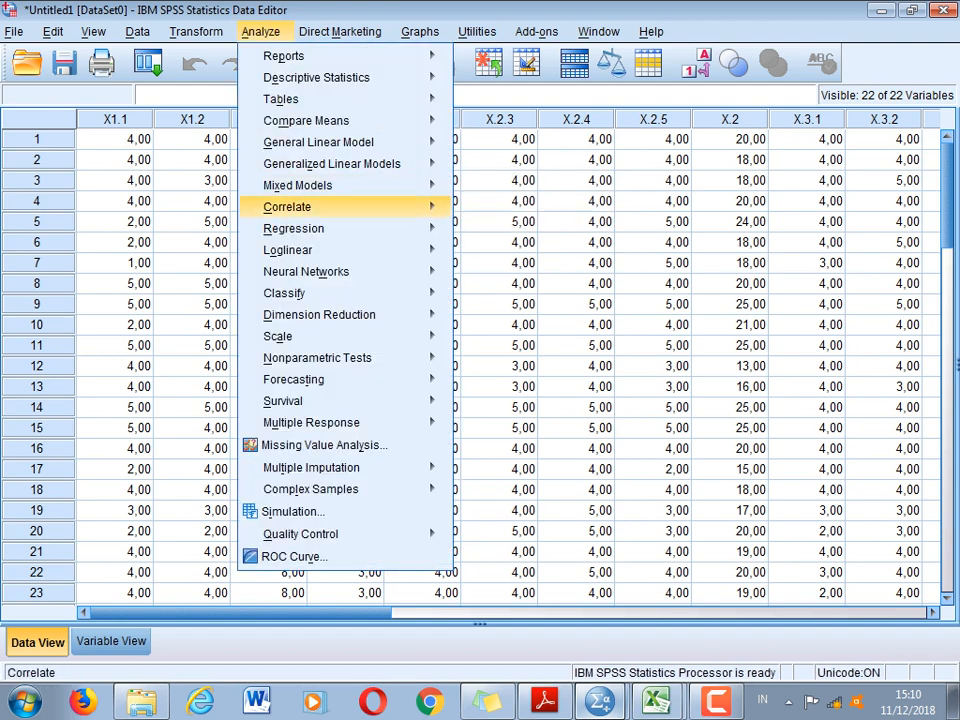
mouse_move(340, 207)
key(Return)
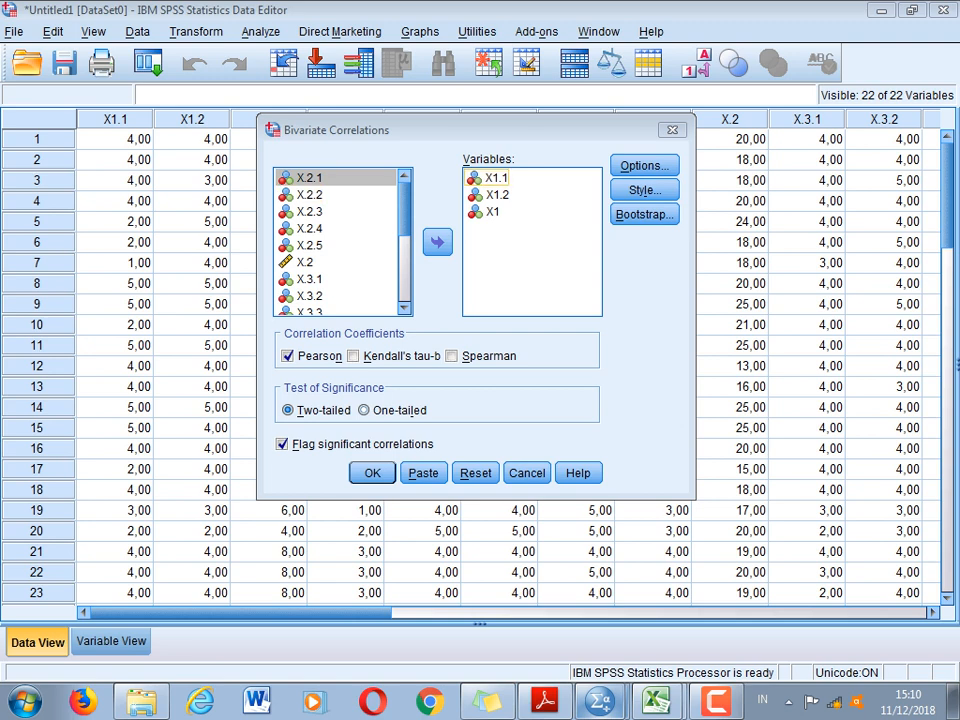
click(497, 177)
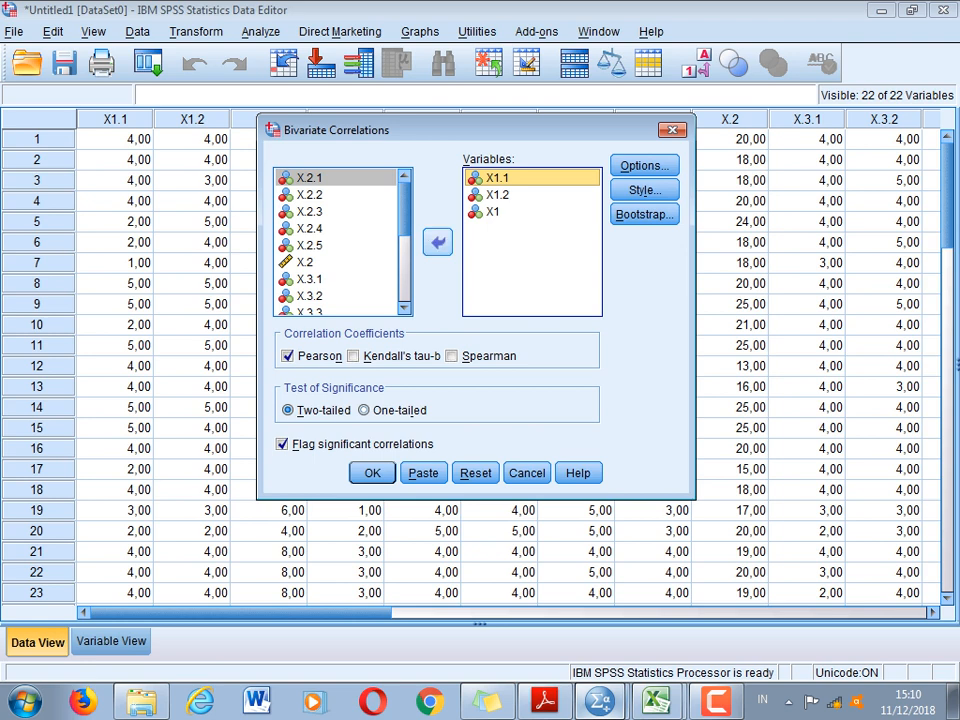
click(437, 241)
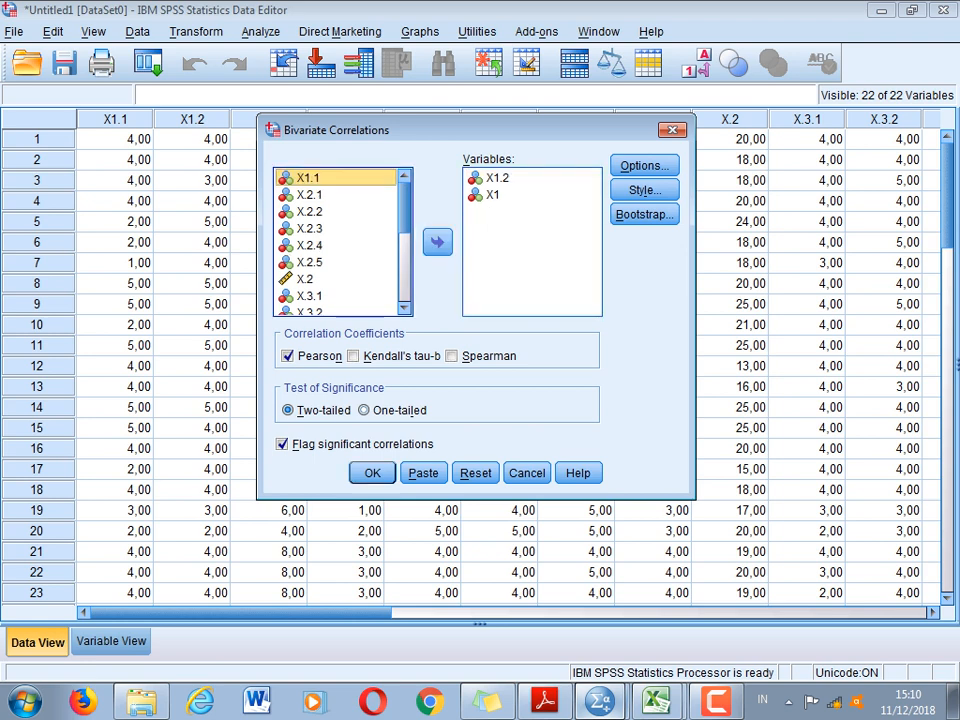
click(490, 177)
click(437, 241)
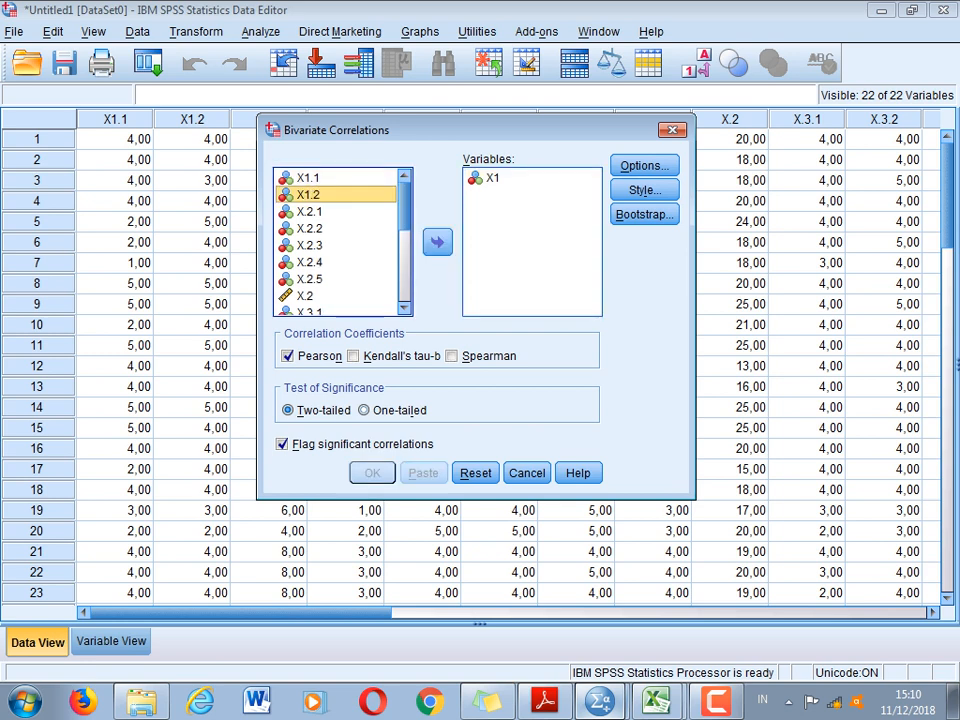
click(493, 177)
click(437, 241)
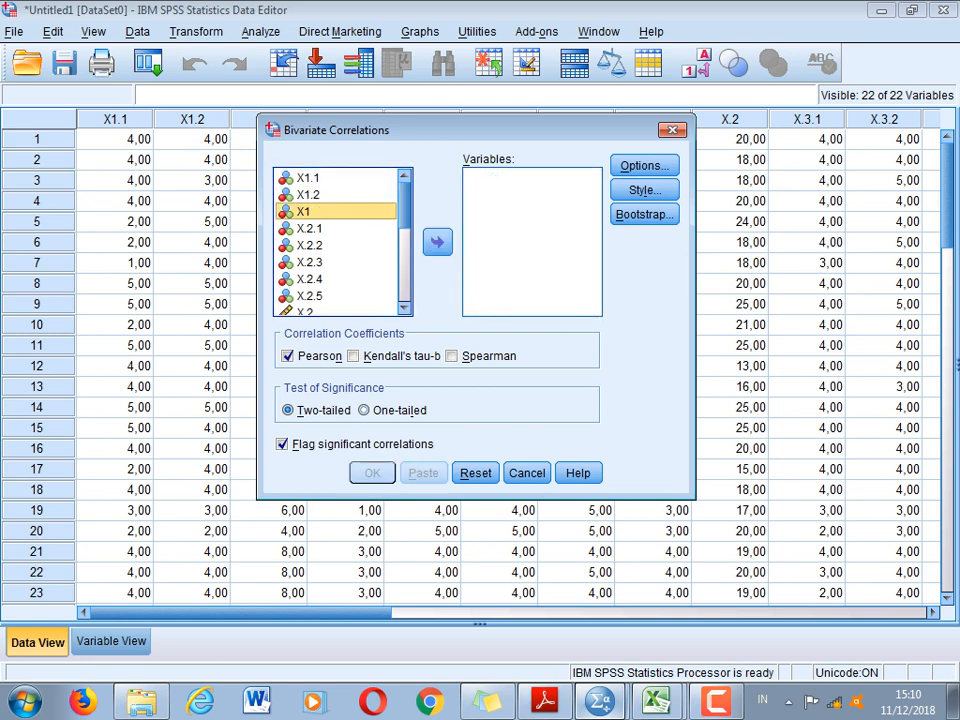
Step: Run a two-tailed bivariate Pearson correlation on X.2.1, X.2.2, X.2.3, X.2.4 and X.2.5
click(310, 228)
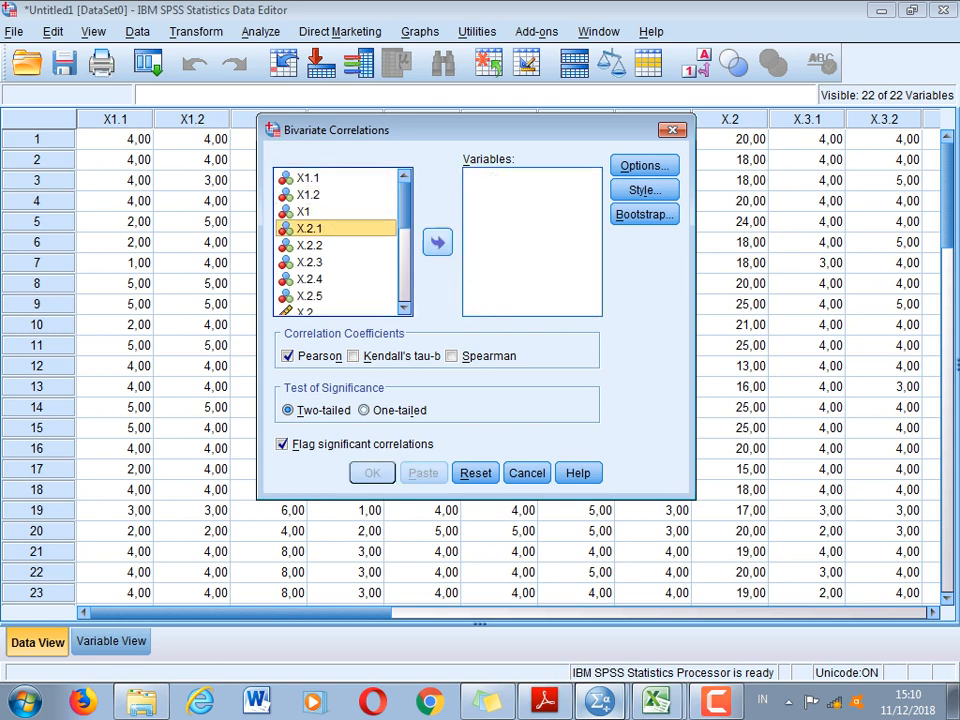
click(437, 241)
click(310, 228)
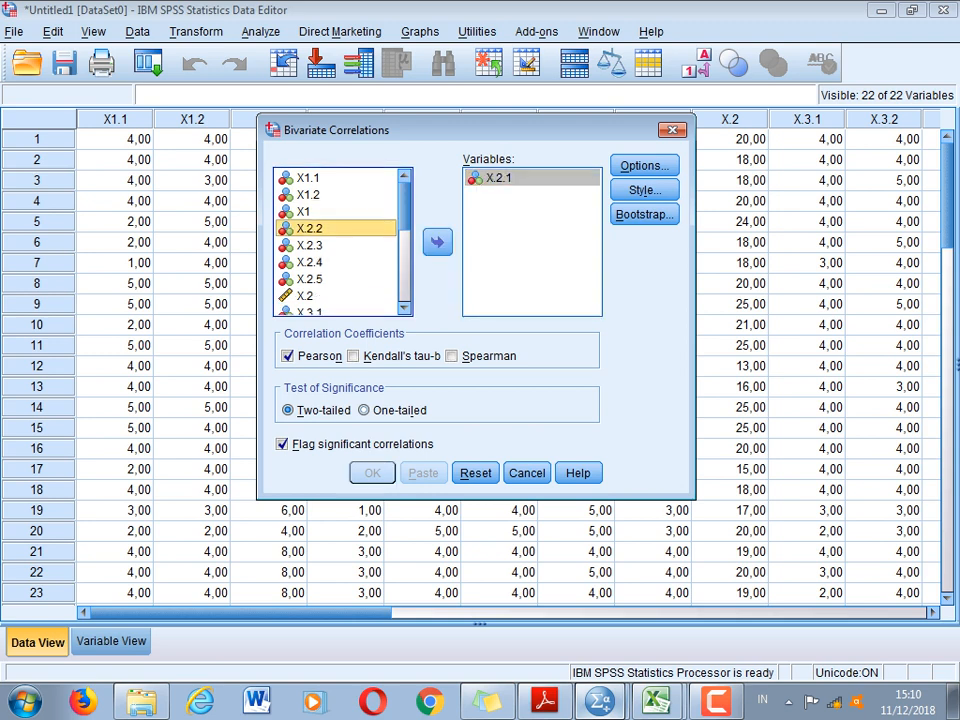
click(437, 241)
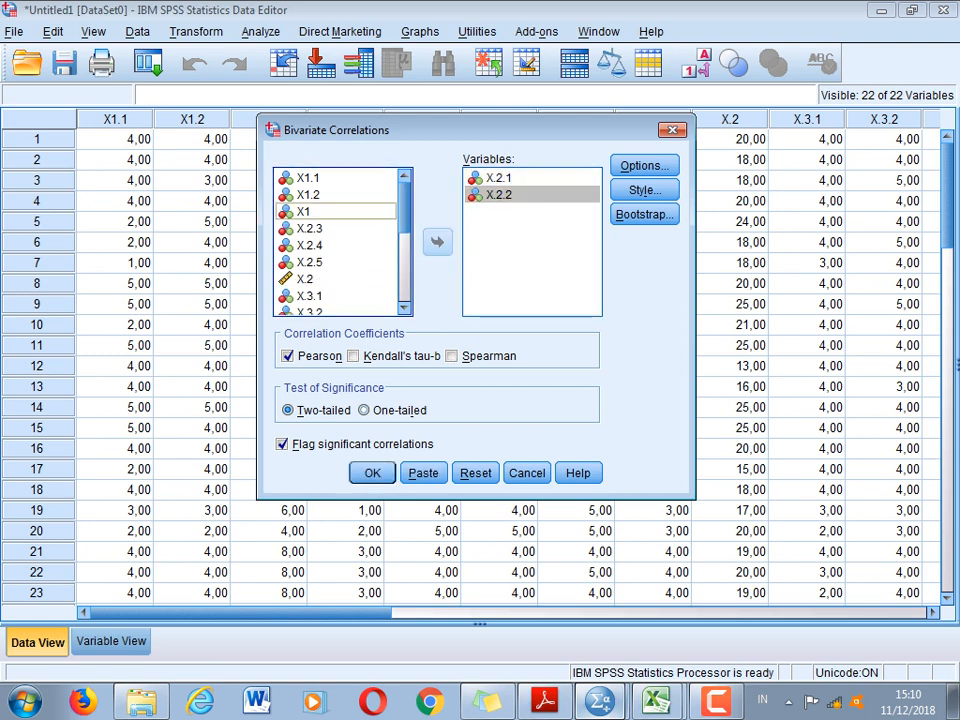
click(310, 228)
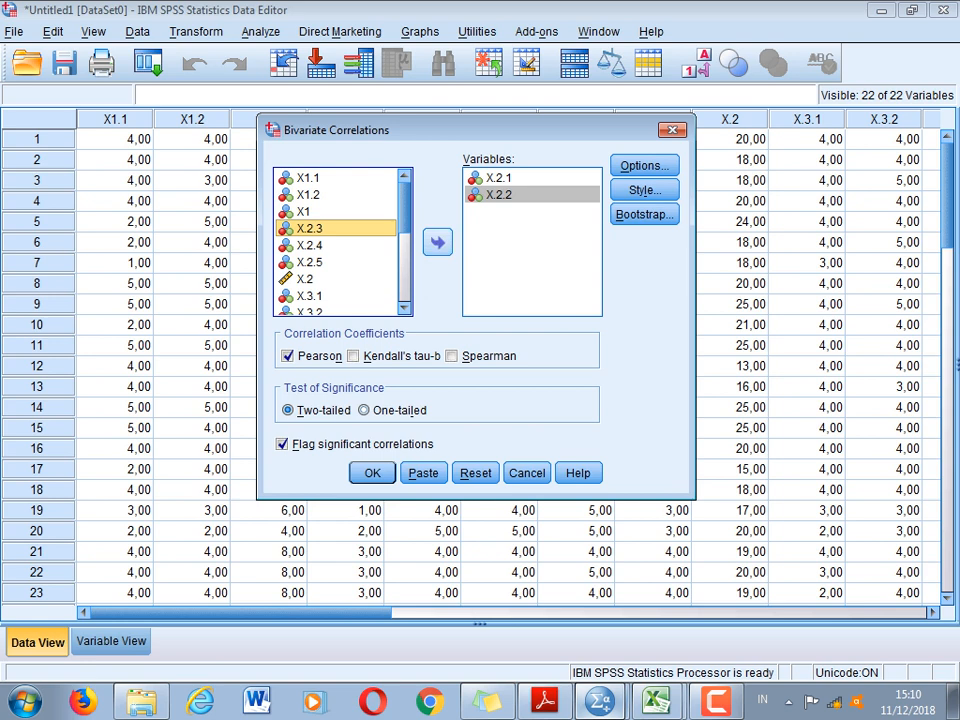
click(437, 241)
click(310, 228)
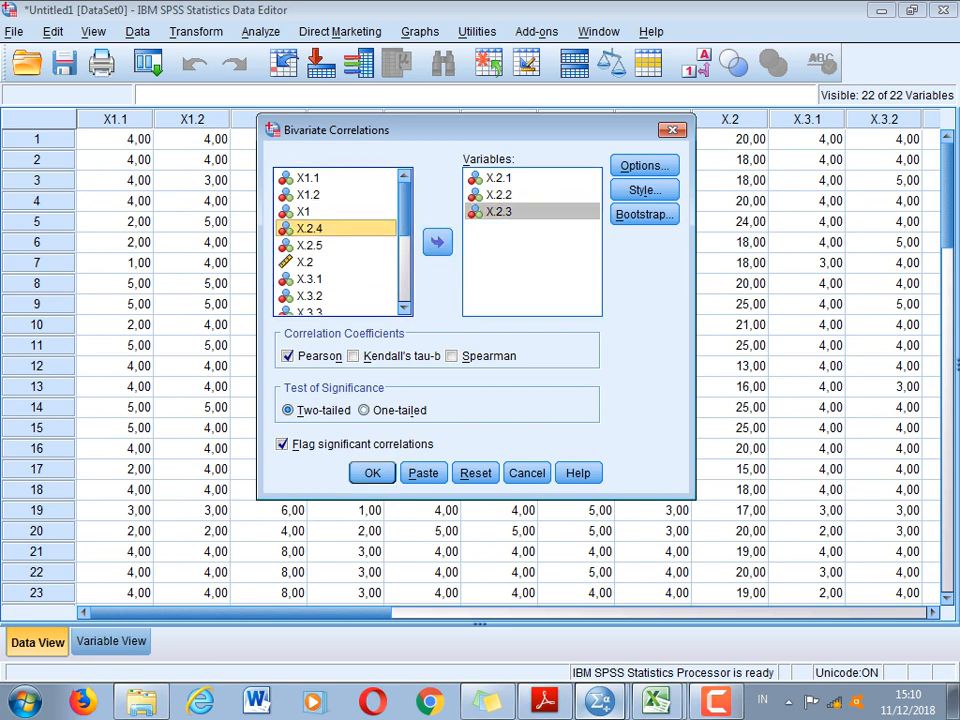
click(437, 241)
click(310, 228)
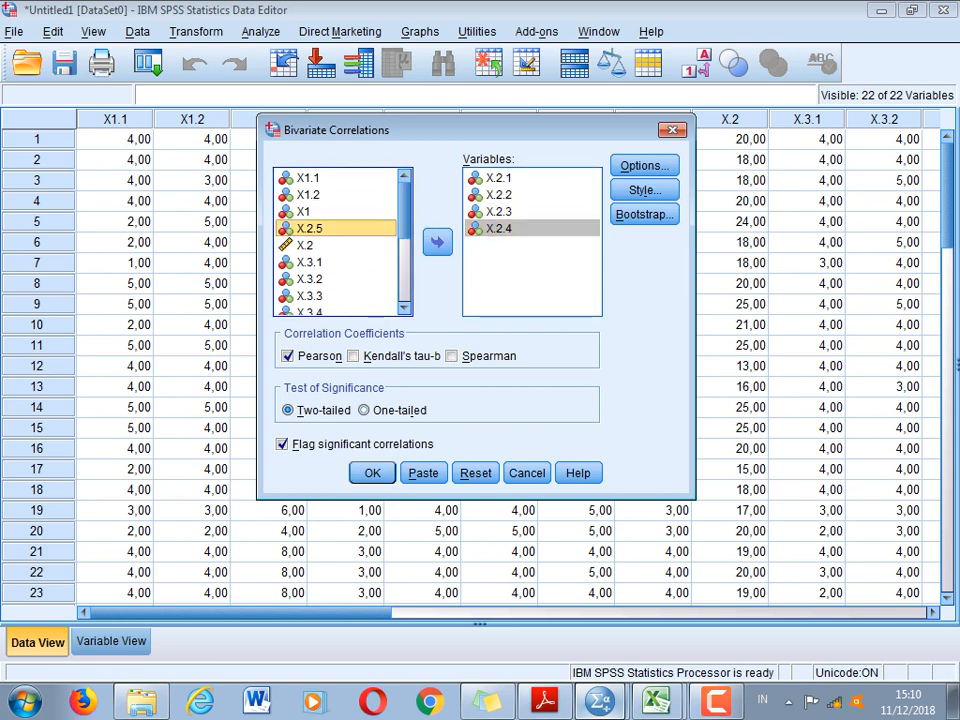
click(437, 241)
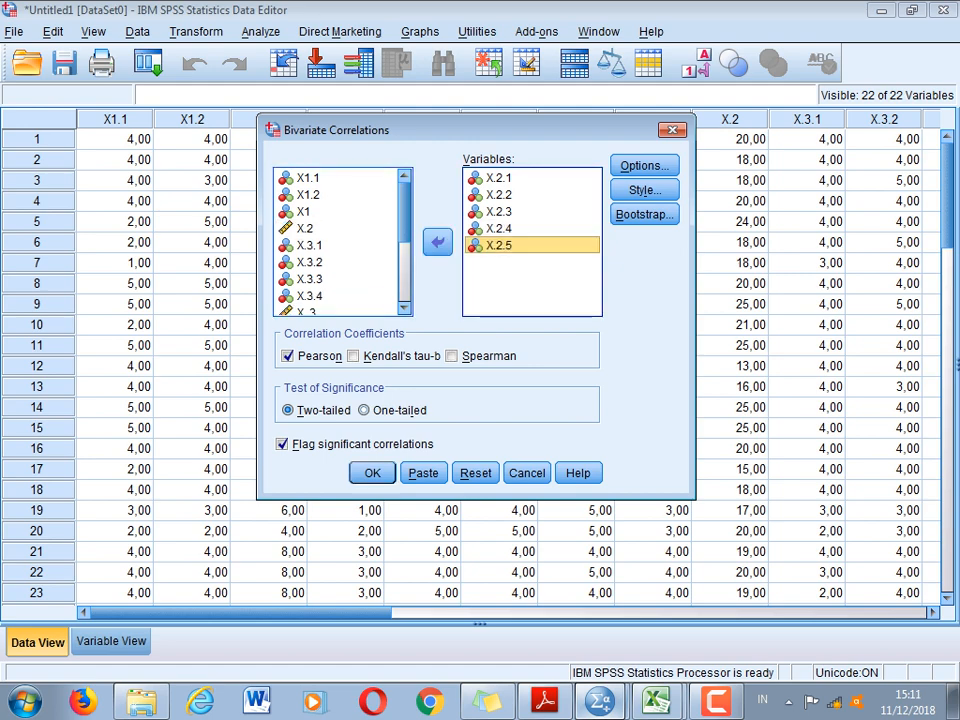
click(372, 473)
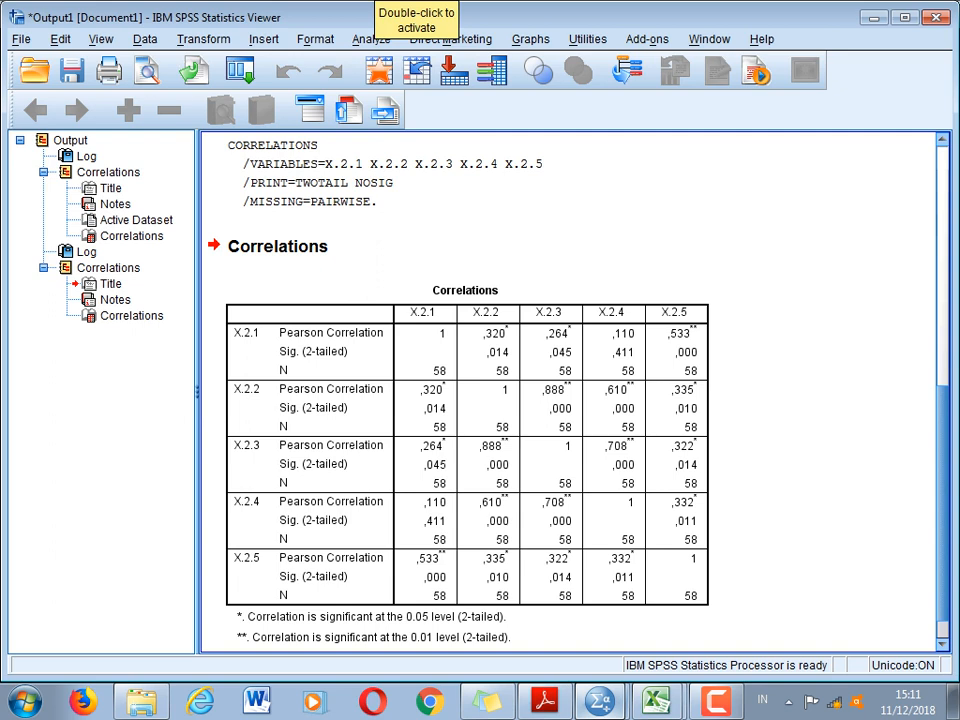
Step: Cut the correlations table for X.2.1 to X.2.5 out of the output document
click(376, 477)
right_click(375, 476)
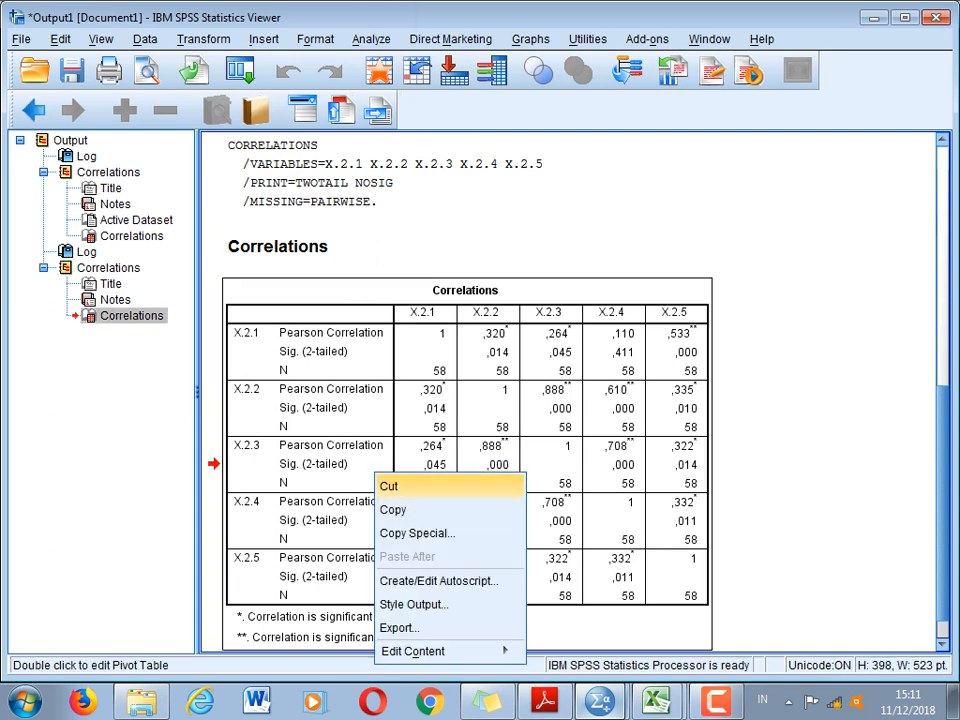
click(389, 486)
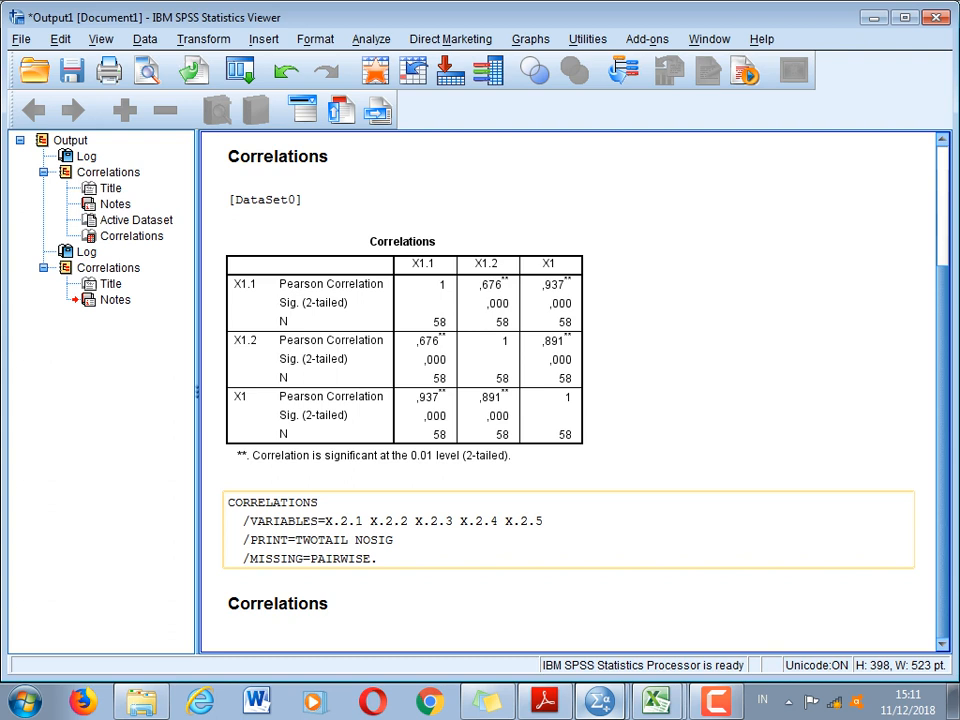
click(404, 350)
Step: Return to the data editor and rerun the bivariate Pearson correlation with the total X.2 added to X.2.1 through X.2.5
mouse_move(600, 700)
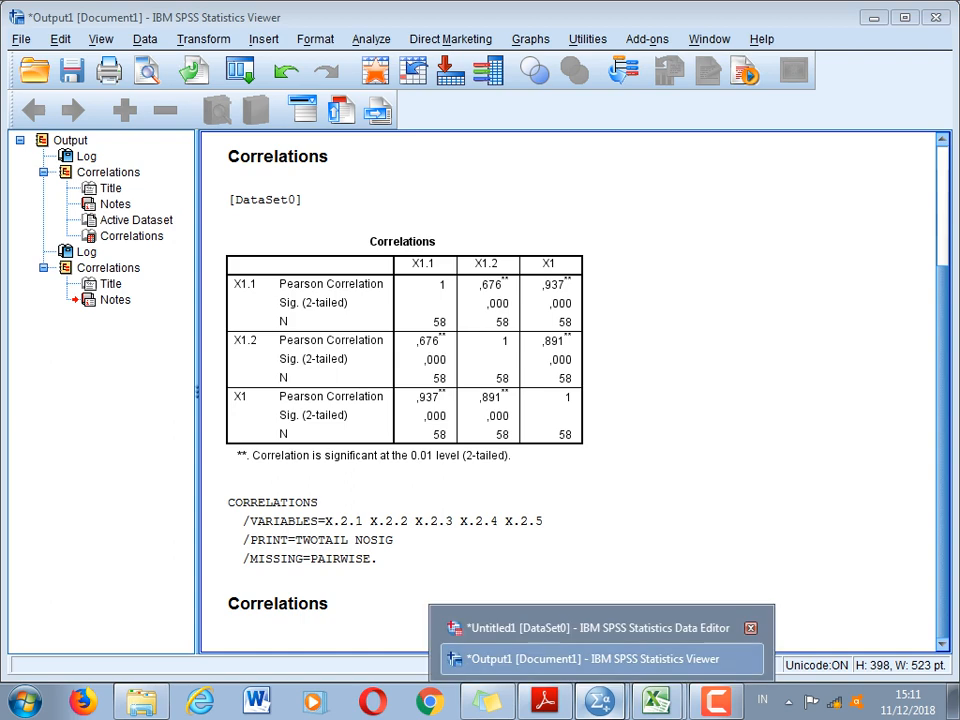
click(600, 628)
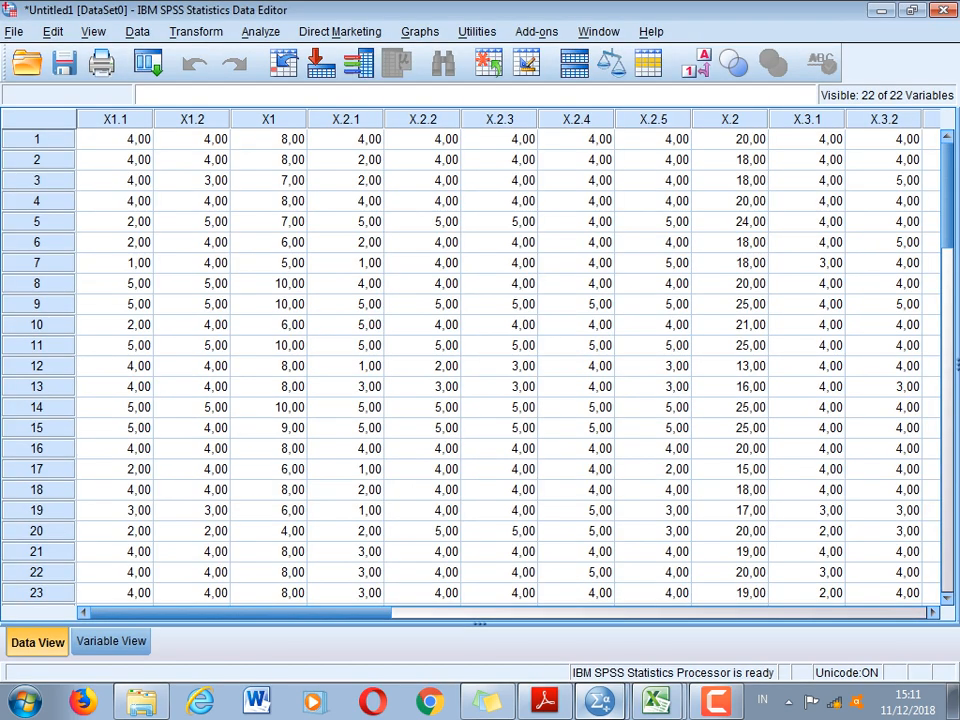
click(260, 31)
mouse_move(290, 207)
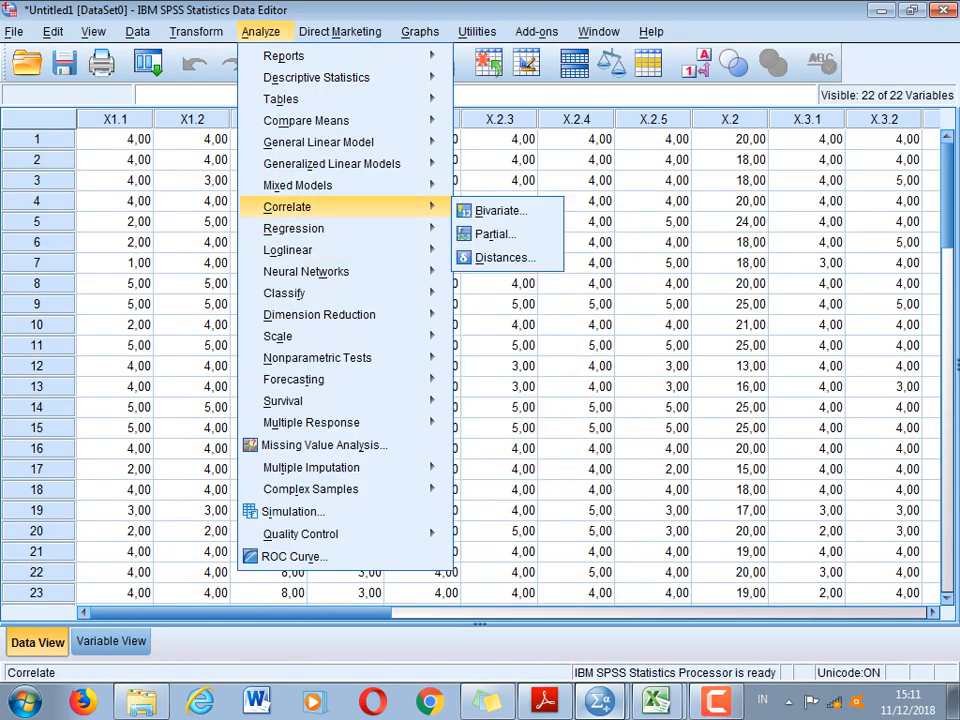
click(500, 211)
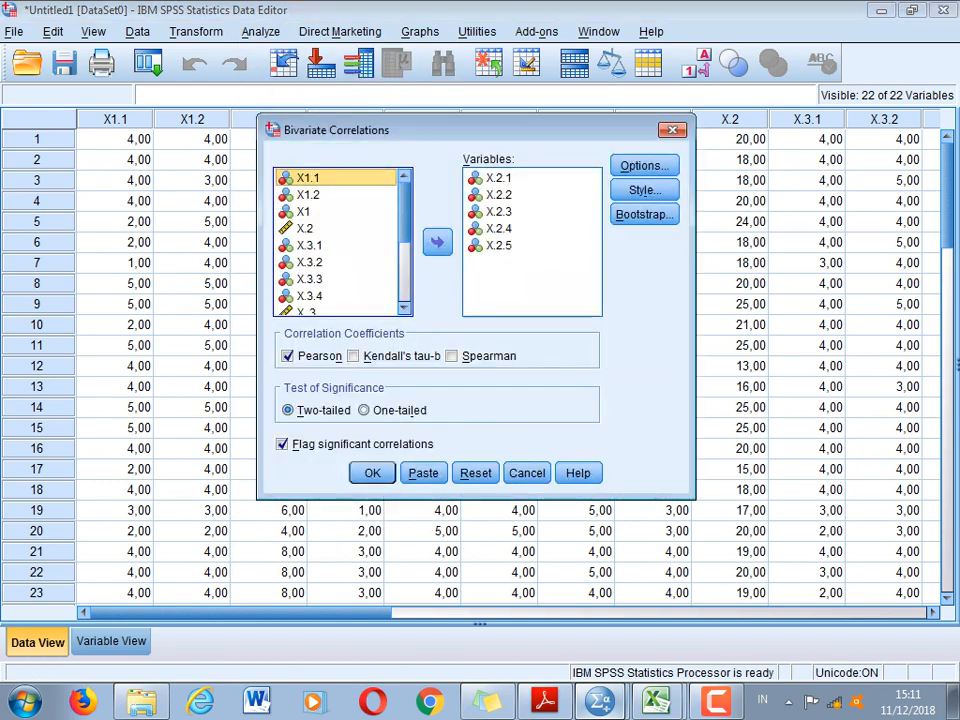
click(304, 228)
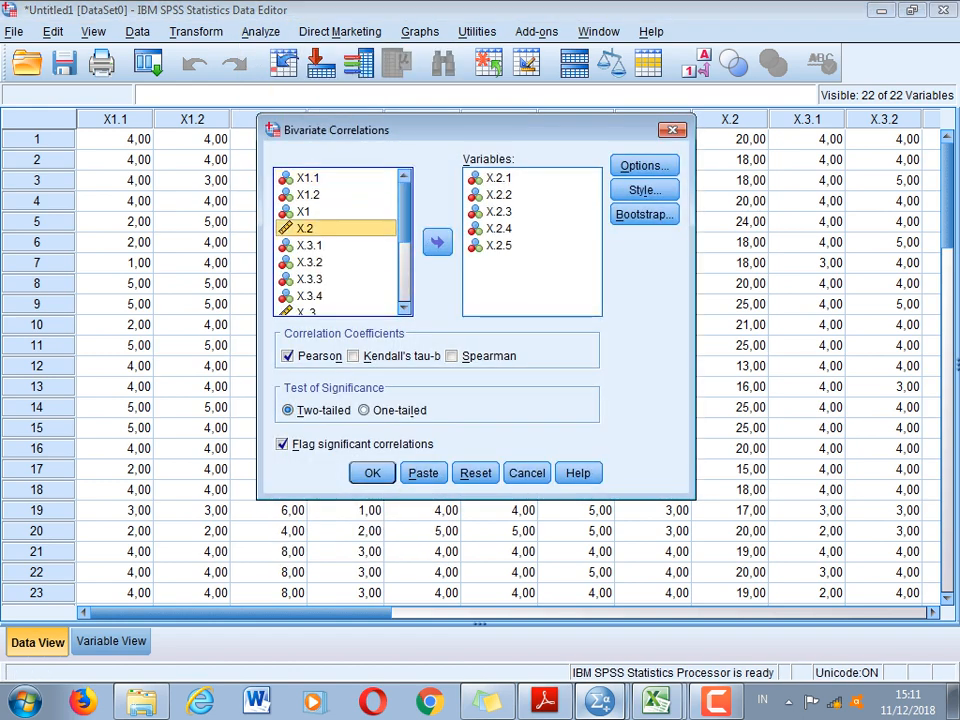
click(437, 242)
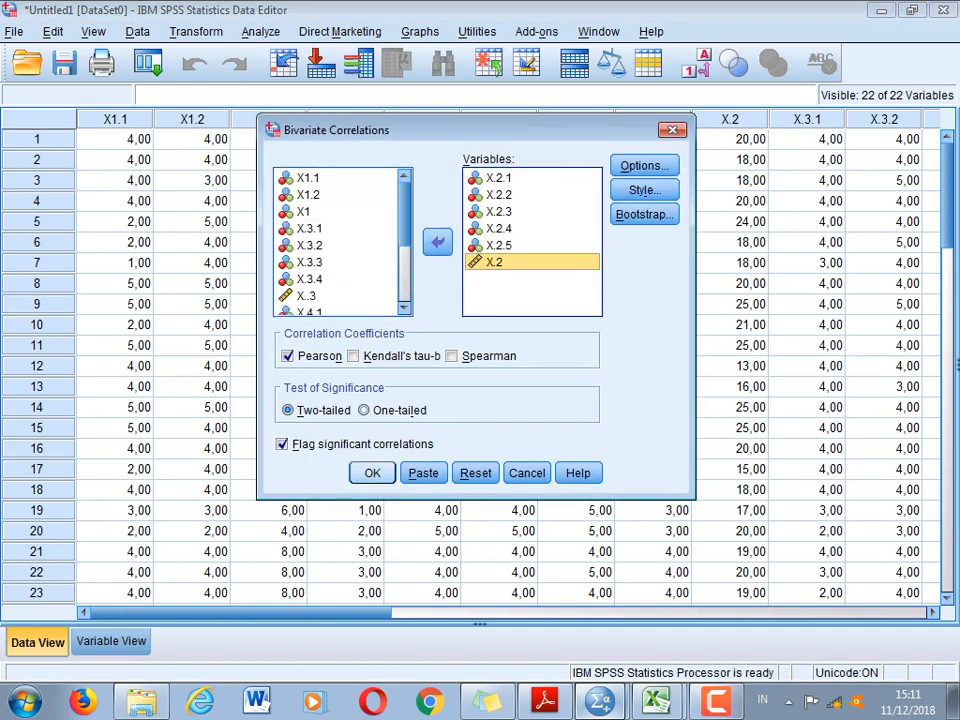
click(371, 473)
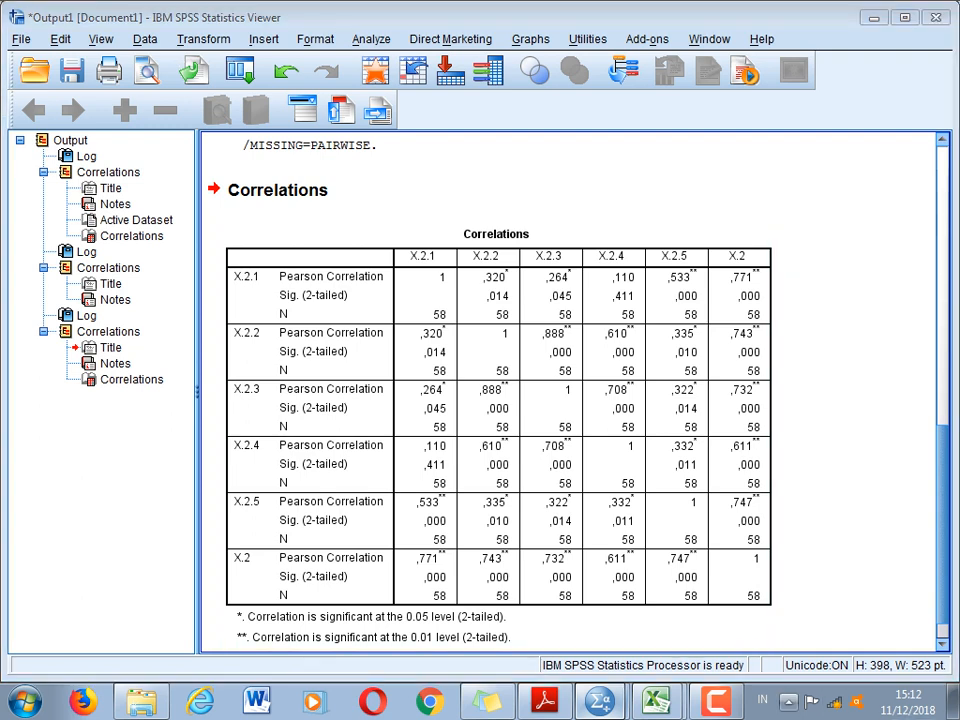
click(788, 701)
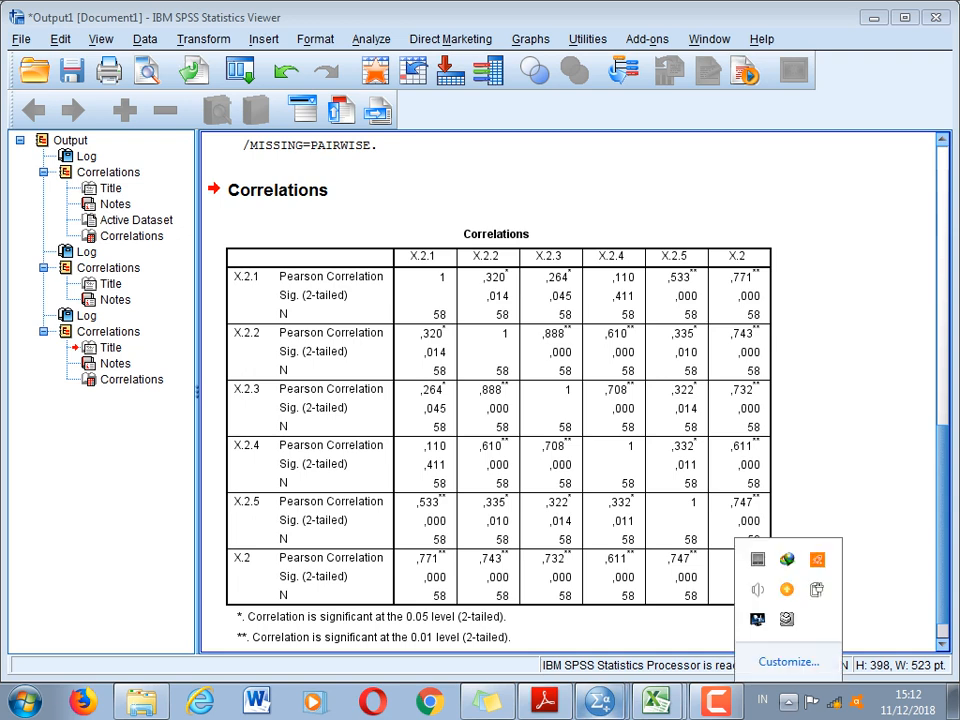
click(858, 484)
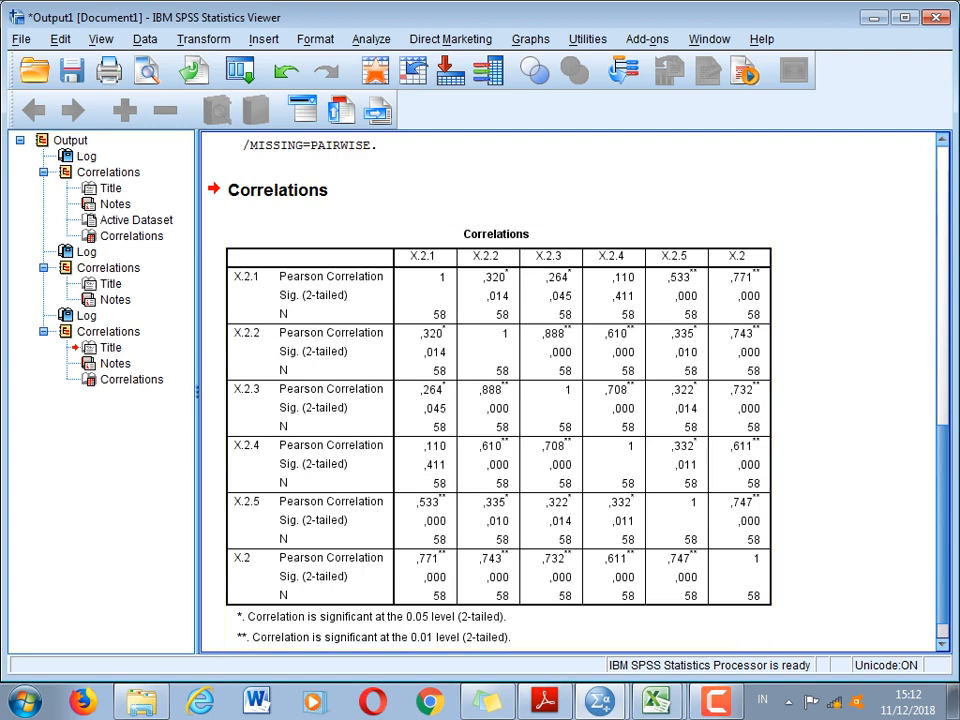
Step: Review the X1 correlations table in the output, and switch to Adobe Reader to check the module's X2 validity table on pages 41 and 42
scroll(570, 390, up, 10)
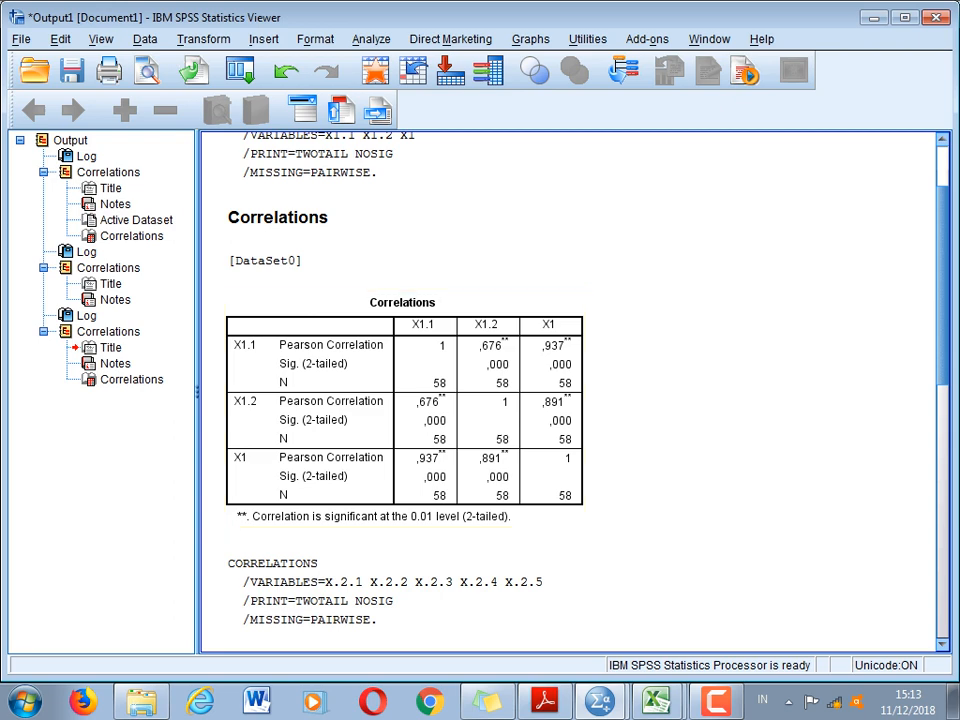
click(545, 700)
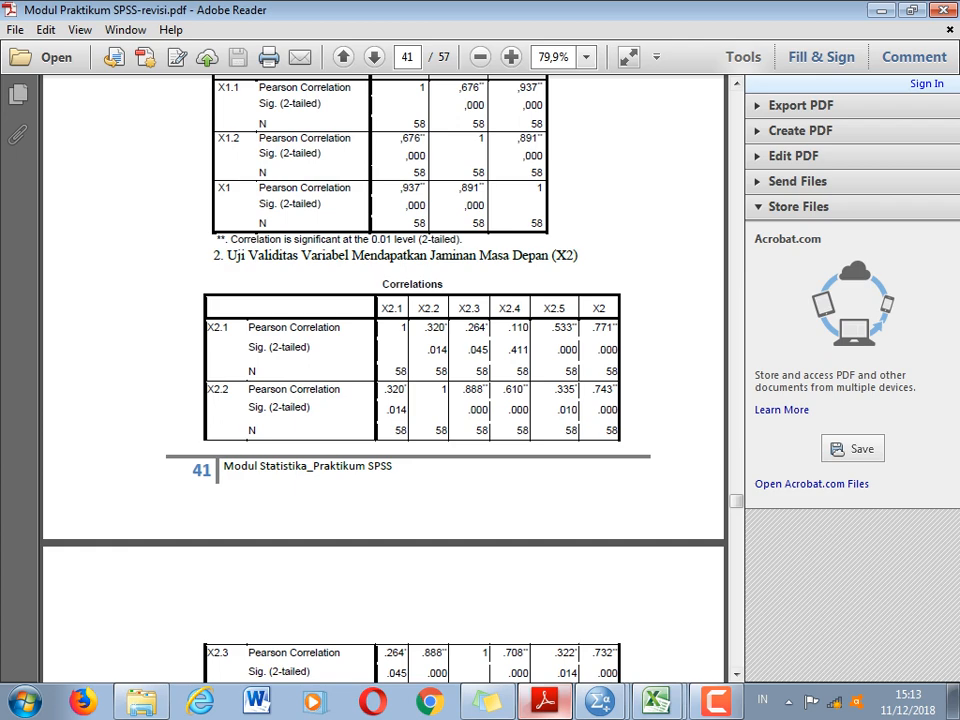
scroll(383, 380, down, 10)
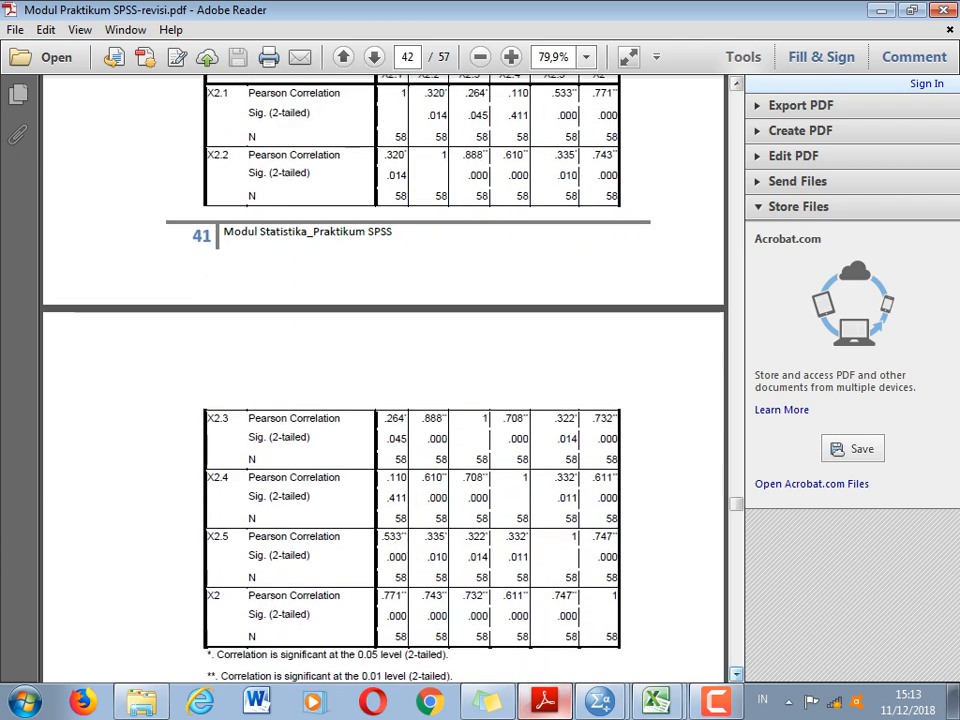
Step: Examine the module's validity analysis on pages 47 and 48, including the coefficients, p-values and interpretation for each indicator
scroll(383, 380, down, 10)
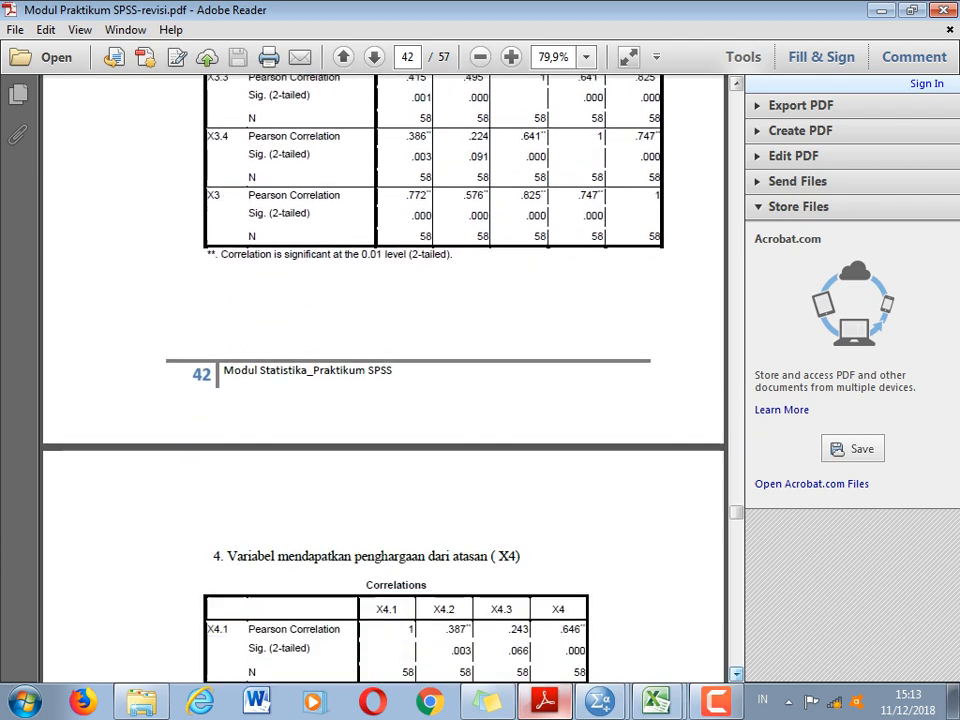
scroll(383, 380, down, 15)
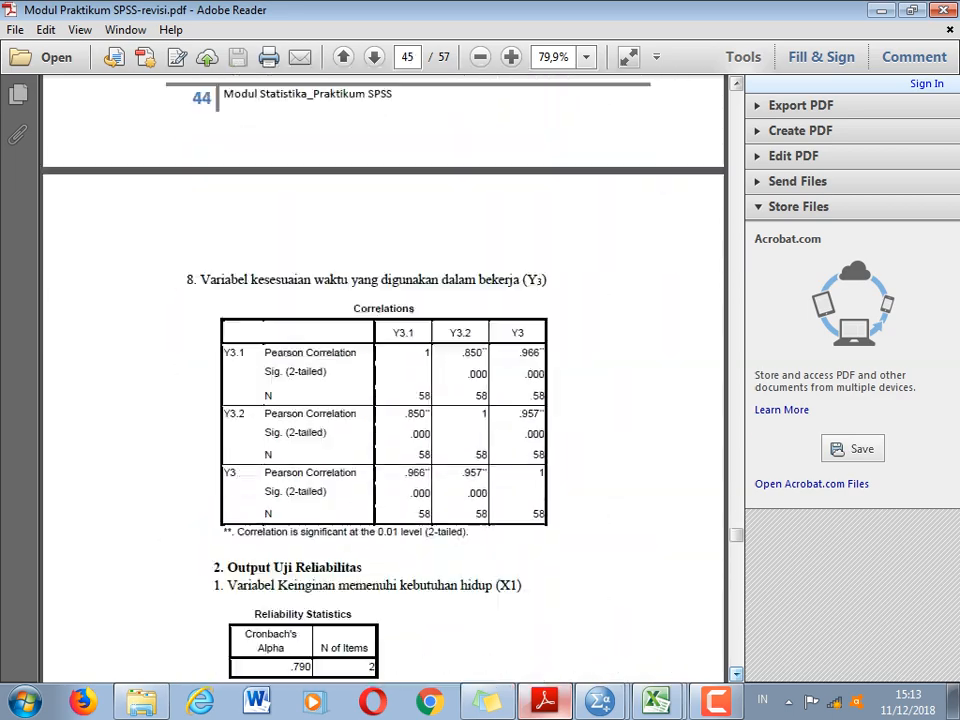
scroll(383, 380, down, 15)
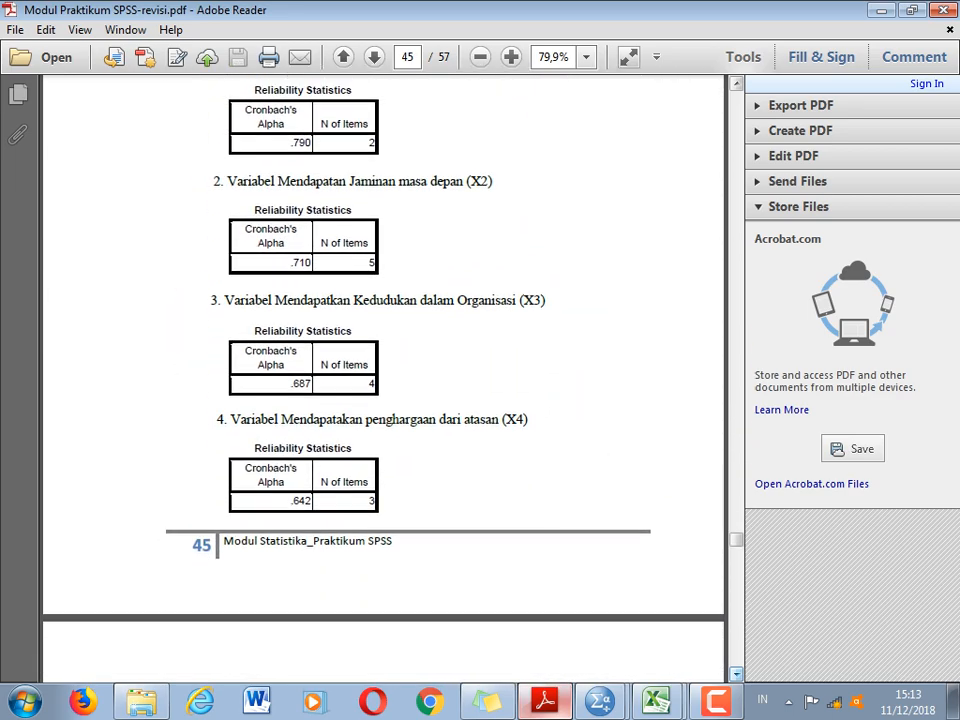
scroll(383, 380, down, 15)
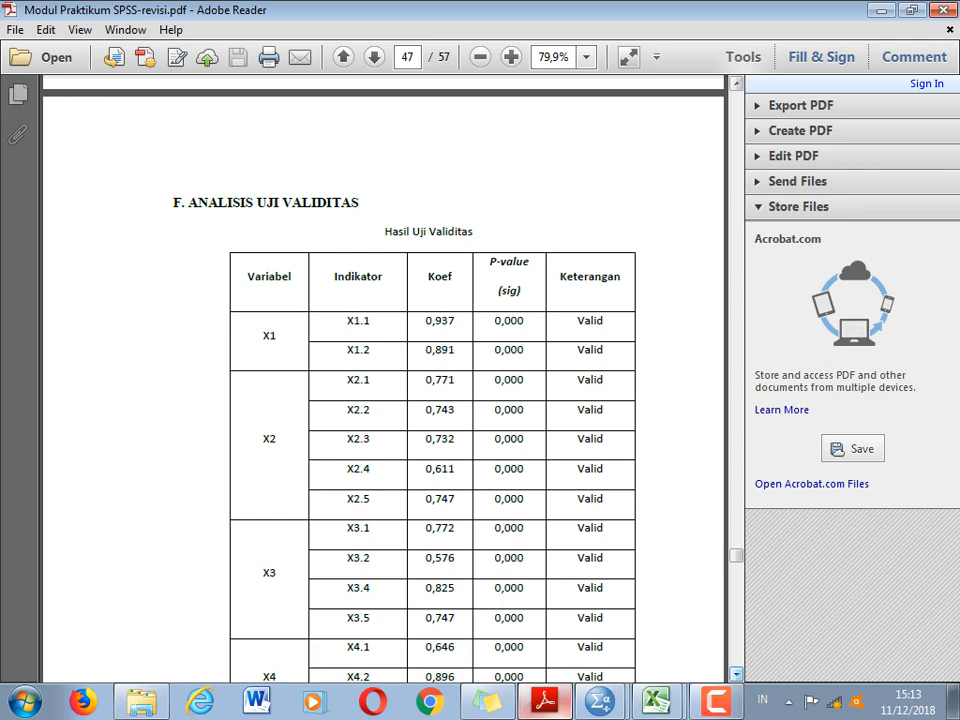
scroll(383, 380, down, 3)
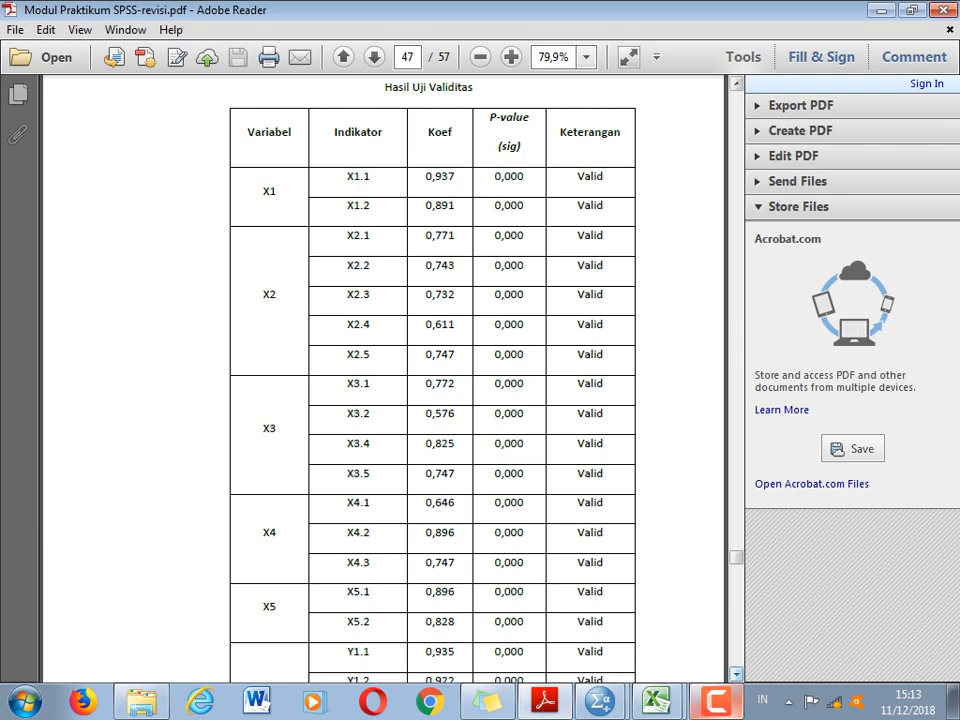
scroll(383, 380, down, 5)
scroll(383, 380, down, 7)
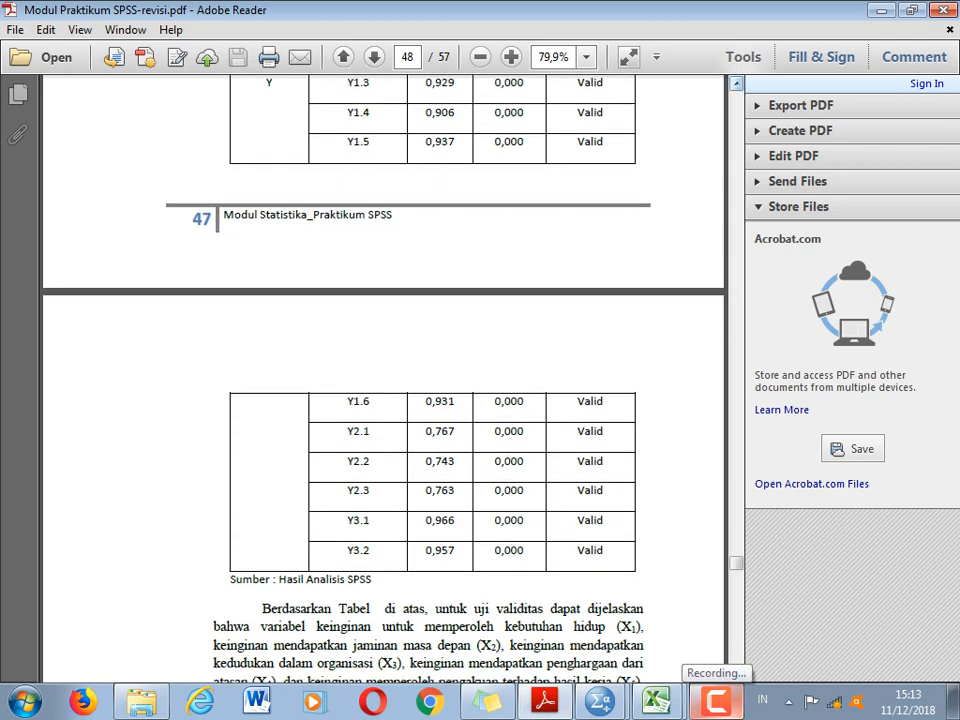
scroll(383, 380, up, 1)
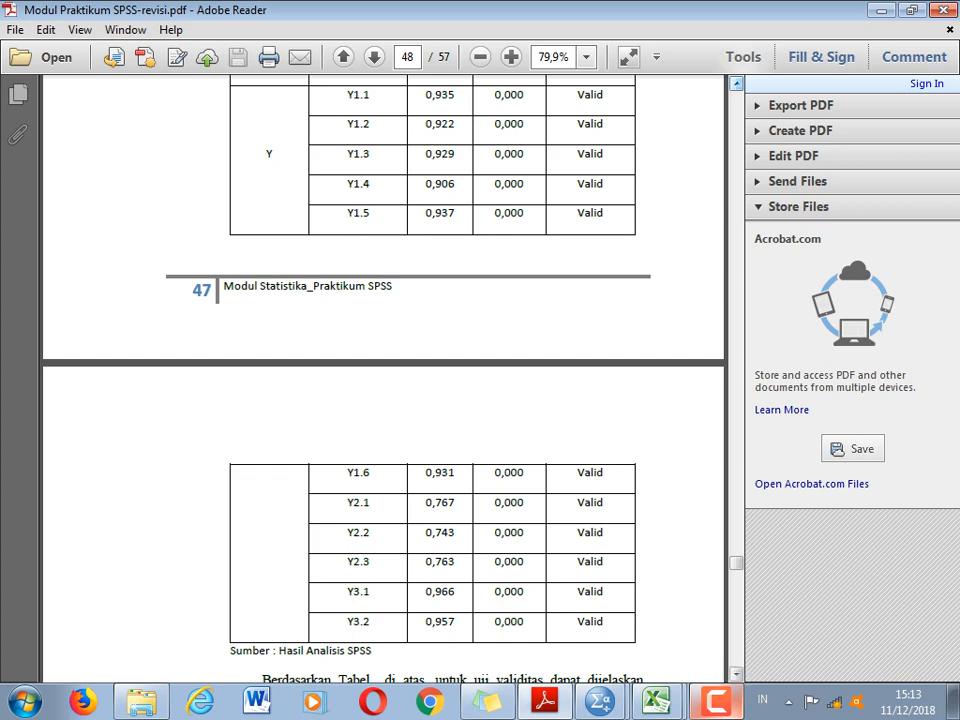
scroll(552, 505, down, 1)
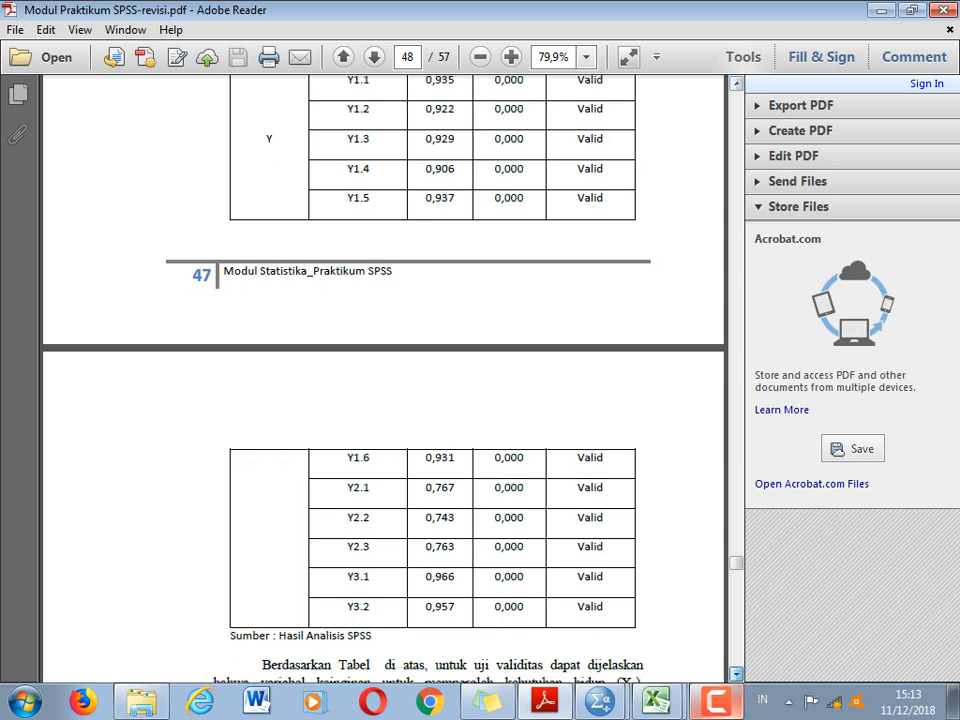
scroll(552, 505, down, 3)
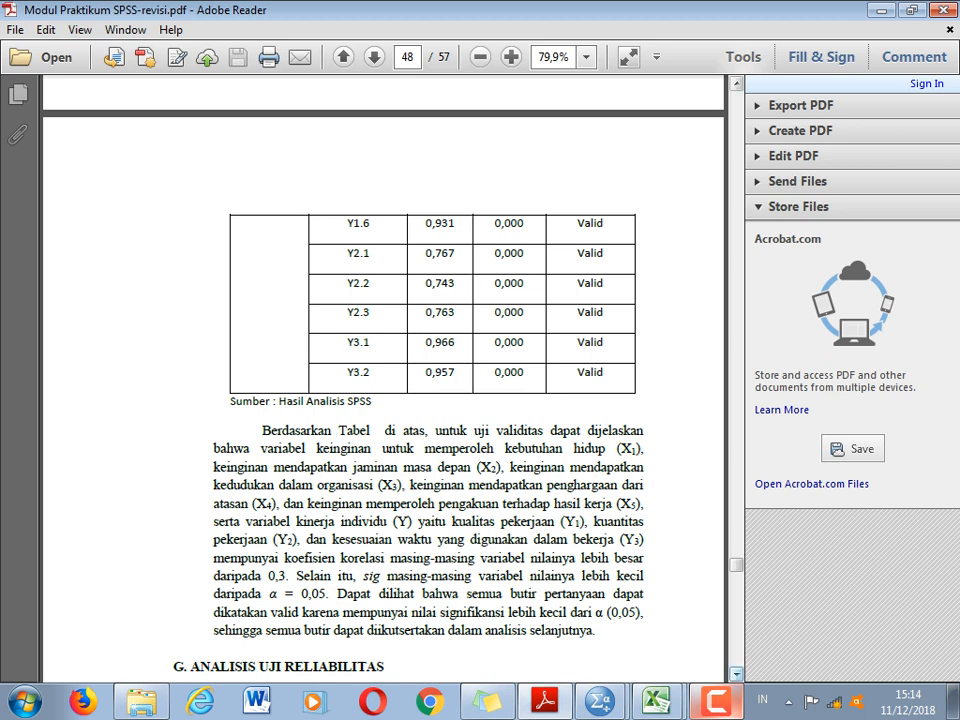
Step: Read the module's Cronbach's Alpha summary on page 48 and the reliability output tables on pages 45 and 46
scroll(384, 380, down, 5)
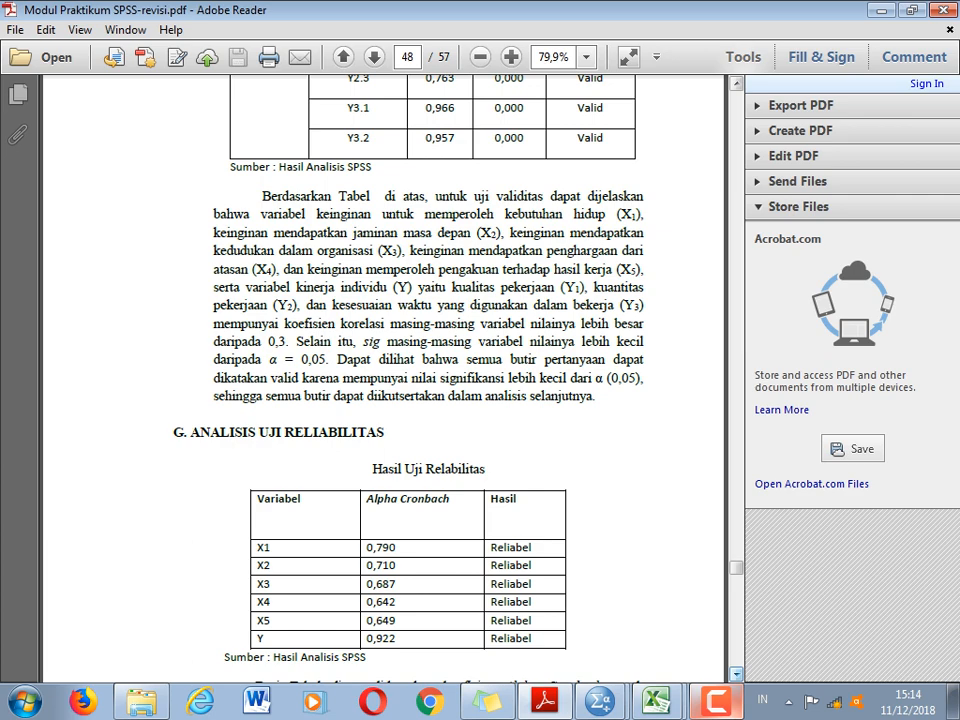
scroll(384, 380, down, 3)
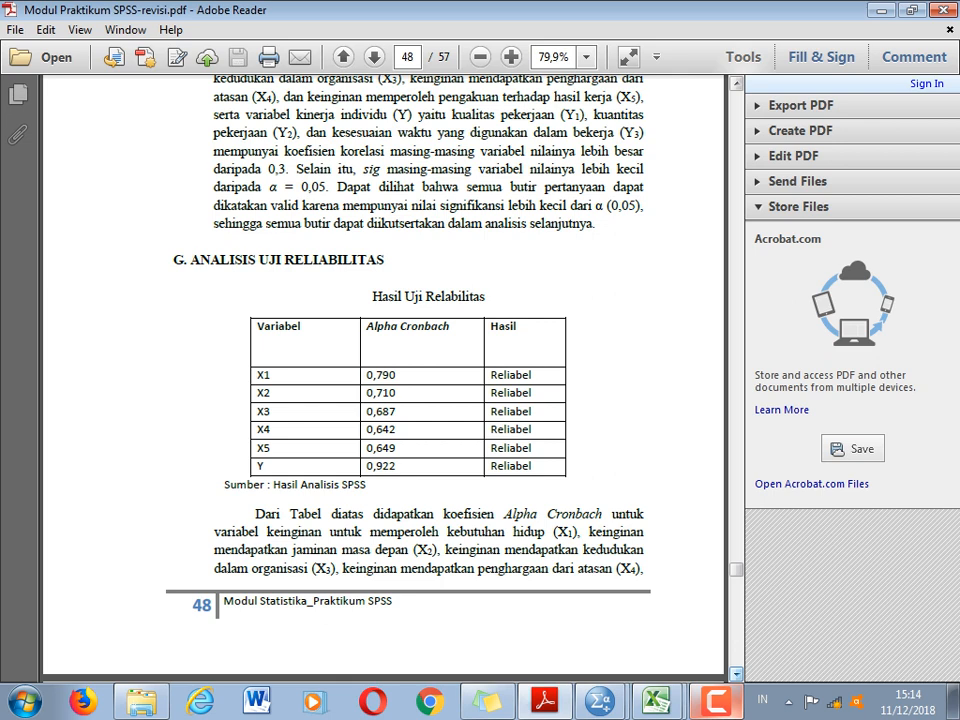
scroll(384, 380, down, 1)
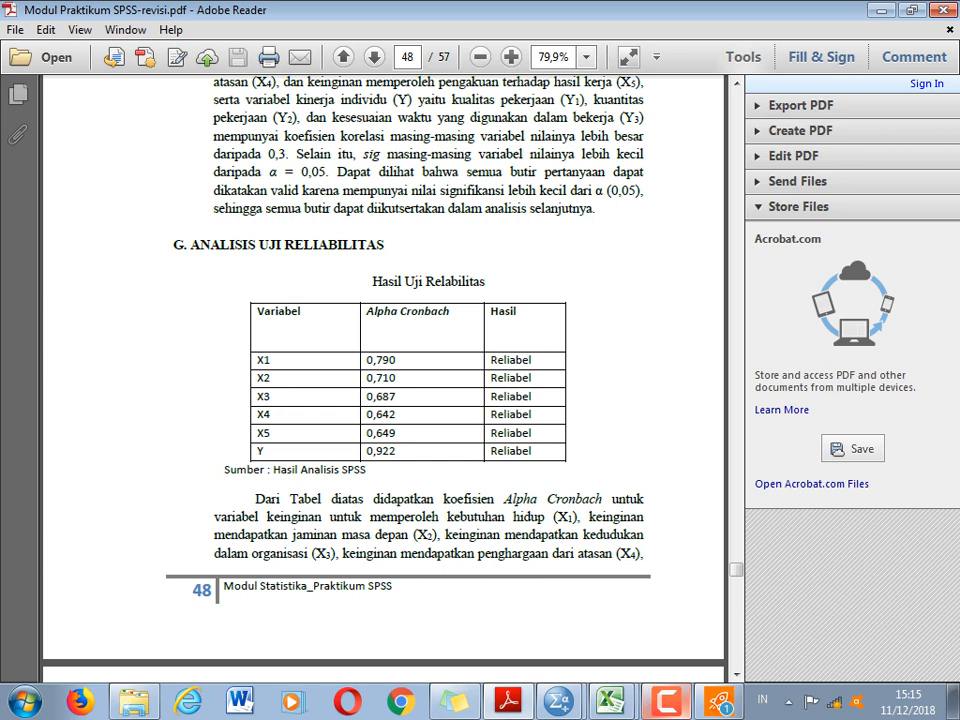
scroll(383, 380, up, 5)
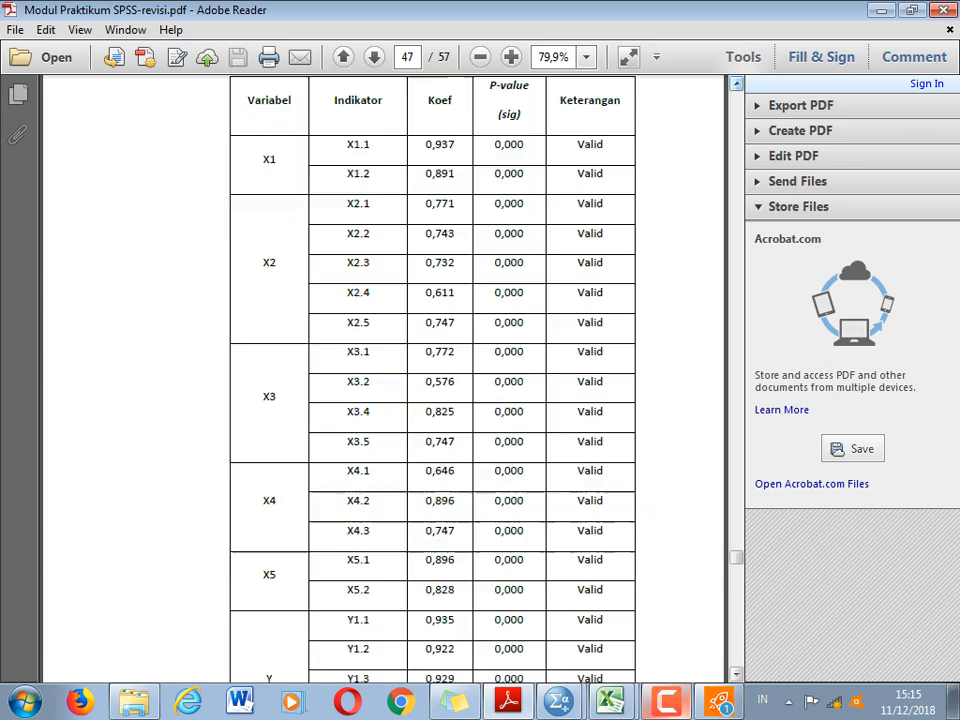
scroll(383, 380, up, 5)
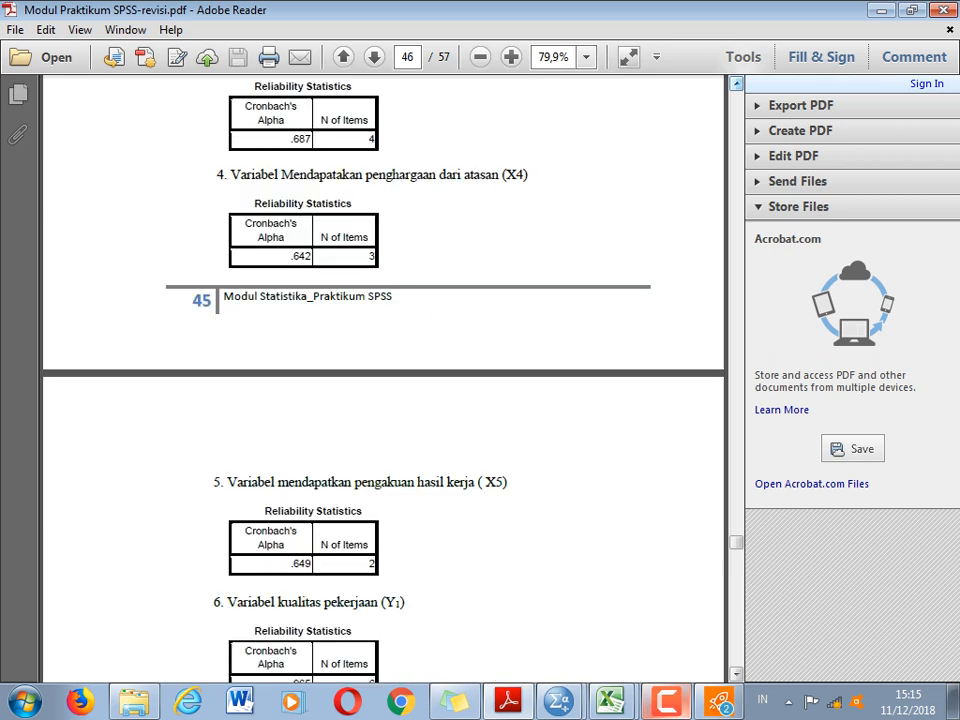
scroll(383, 380, up, 5)
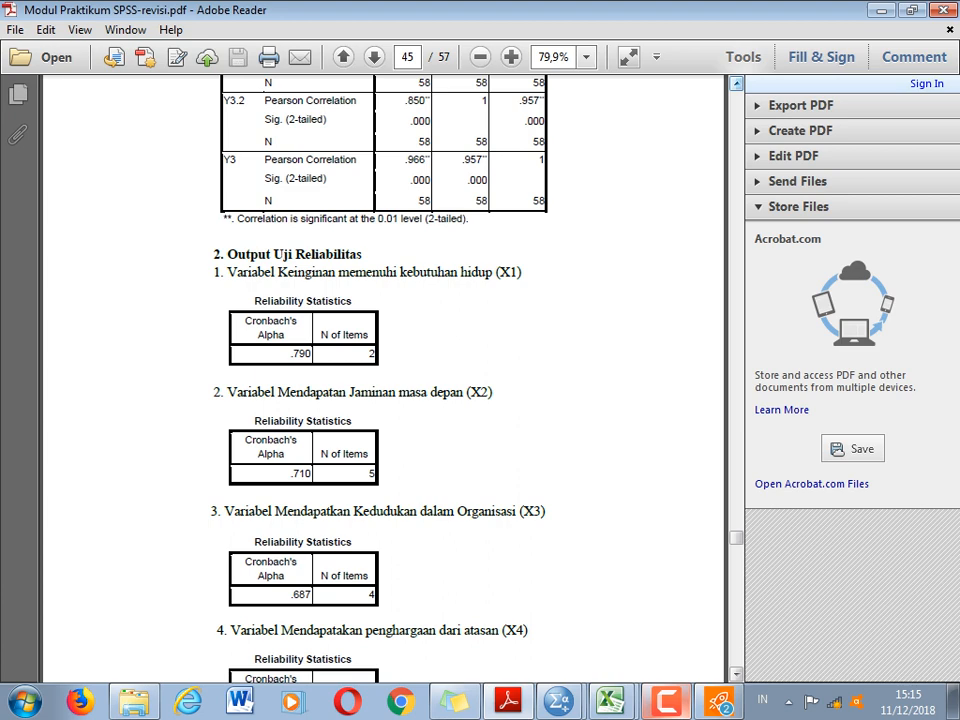
scroll(383, 380, up, 1)
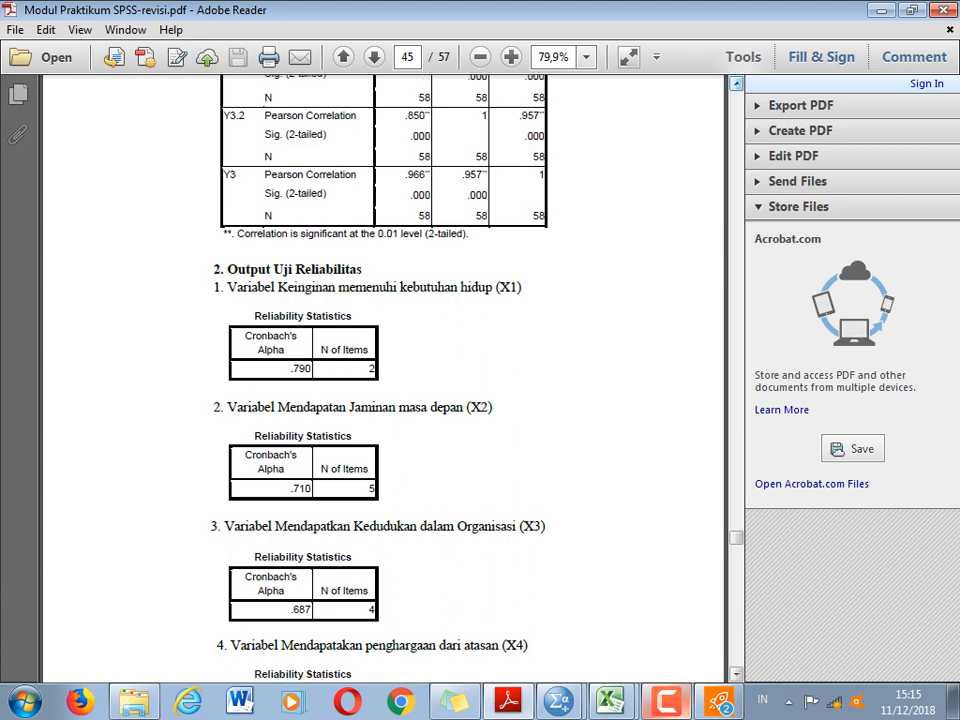
scroll(383, 380, up, 4)
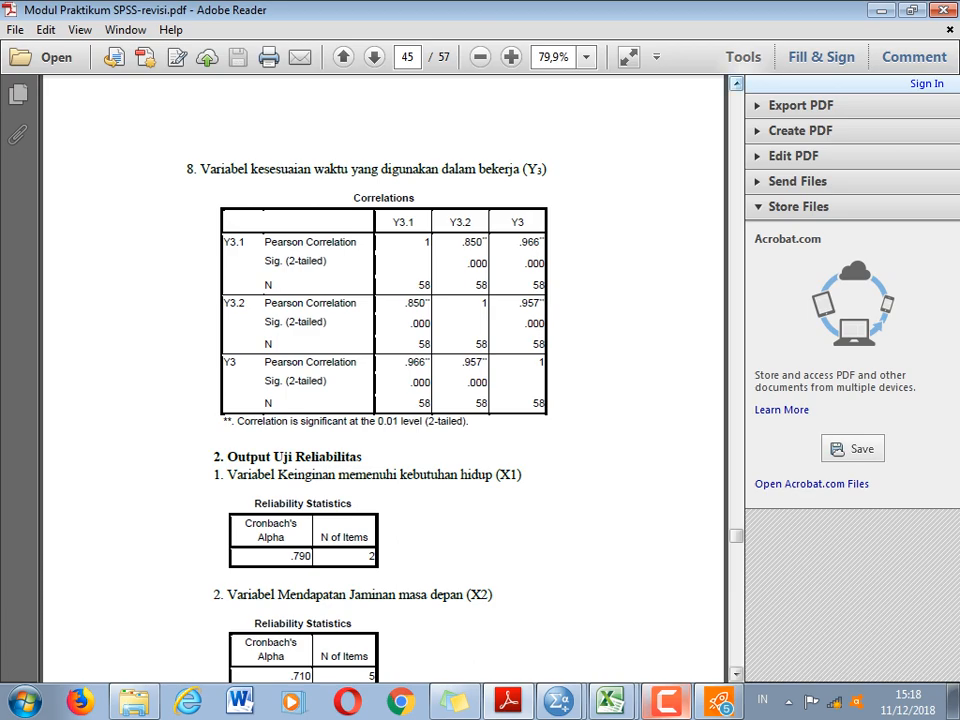
Step: Go back to the module's reliability test procedure on pages 40 and 41 and read its two SPSS steps
scroll(383, 378, up, 8)
scroll(383, 378, up, 20)
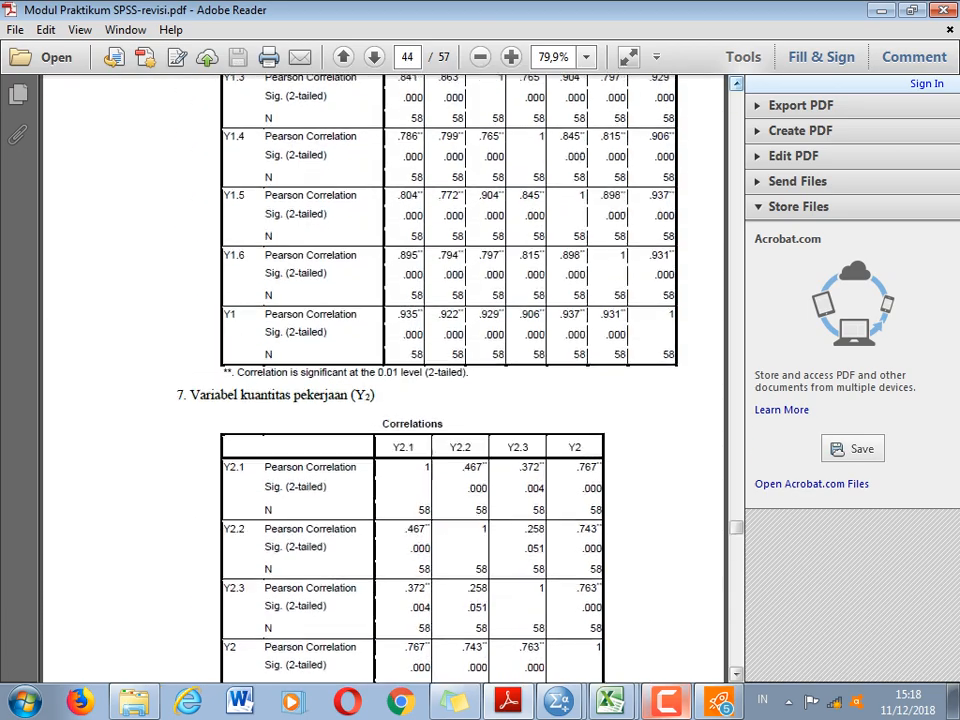
scroll(383, 378, up, 20)
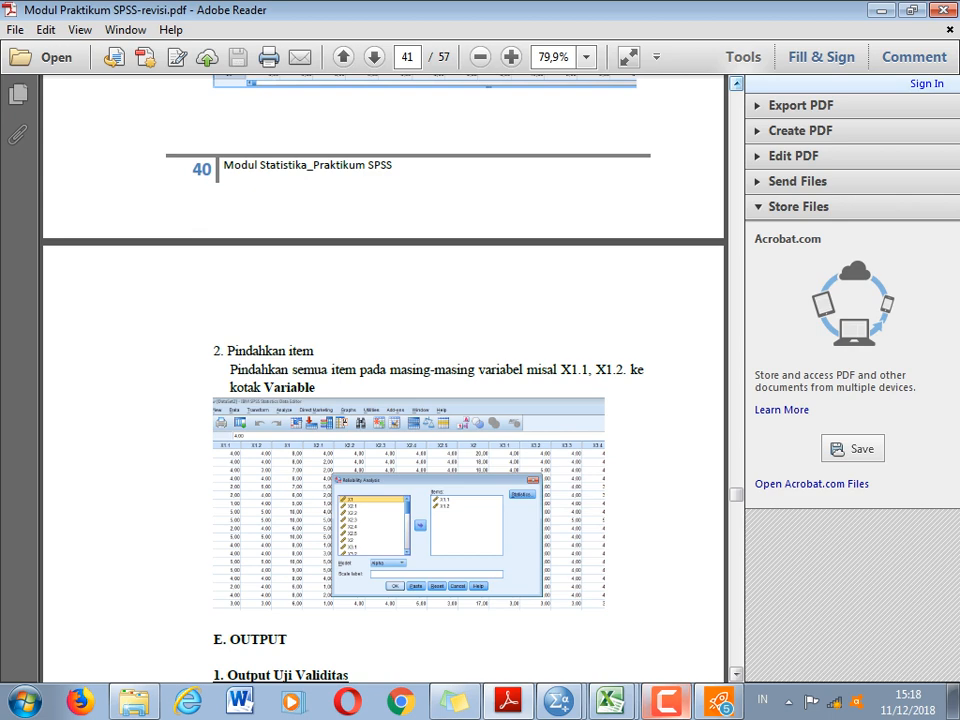
scroll(383, 378, up, 8)
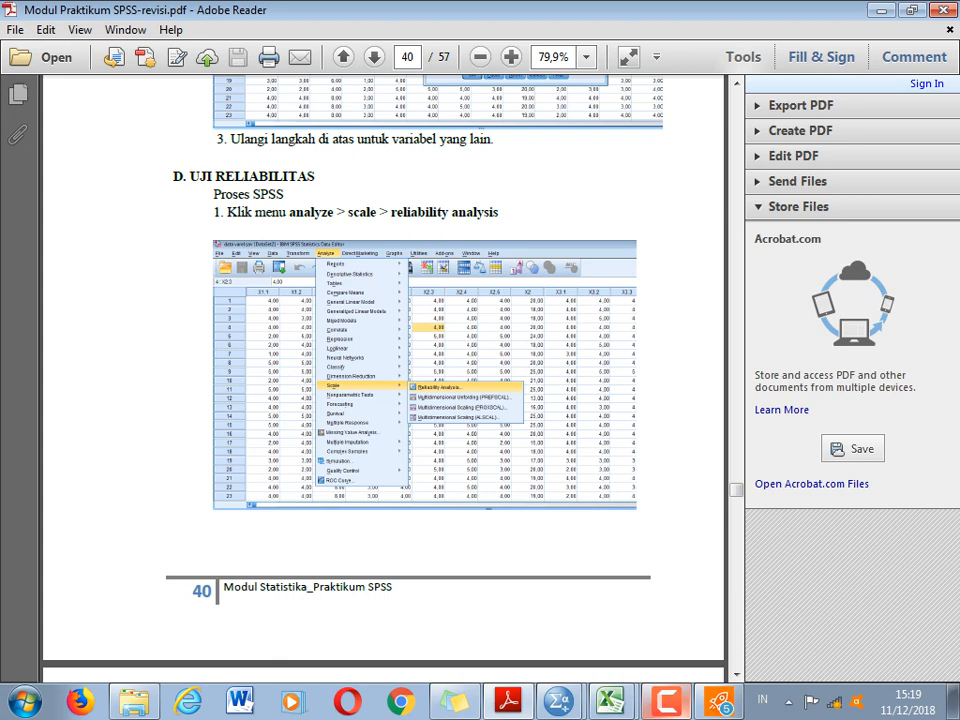
scroll(383, 378, down, 5)
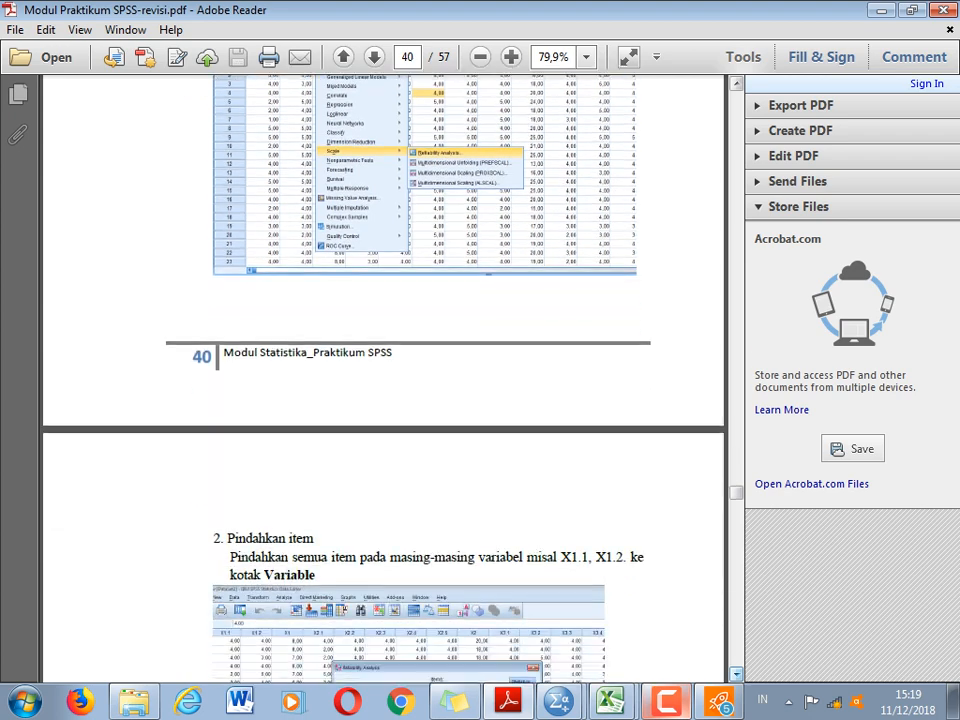
scroll(383, 378, down, 5)
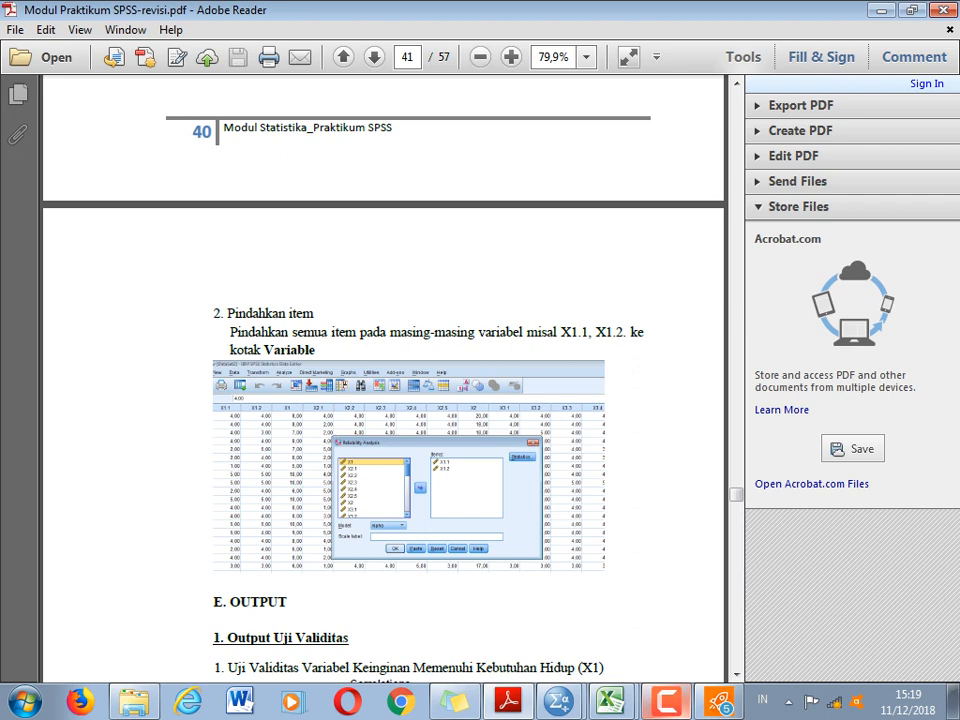
Step: Switch to the SPSS data editor and run a reliability analysis on X1.1 and X1.2 with the Alpha model
click(559, 700)
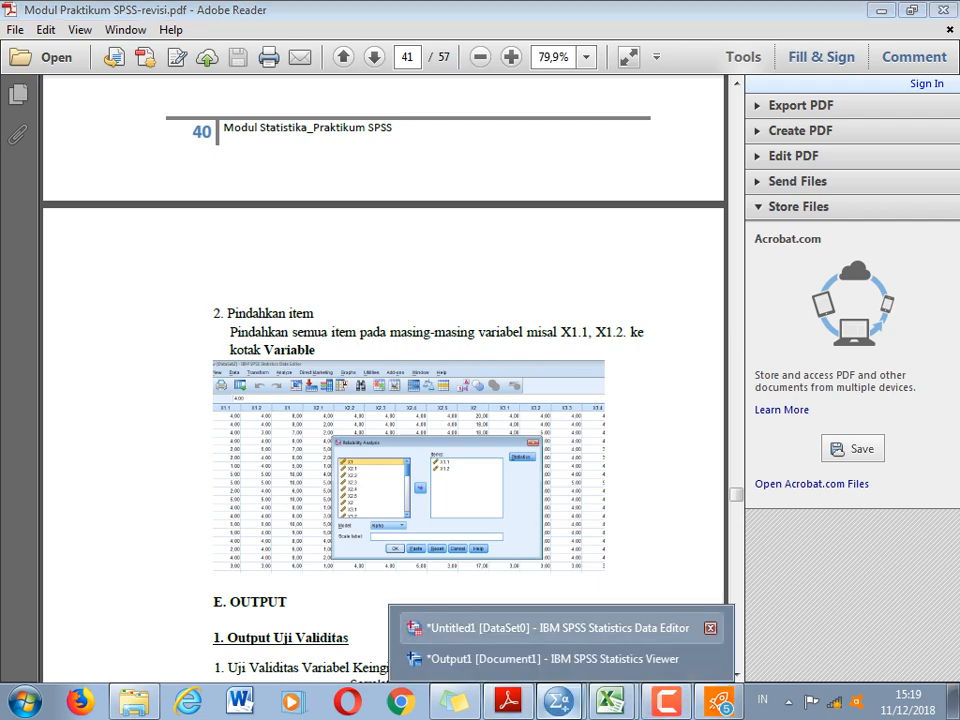
click(550, 628)
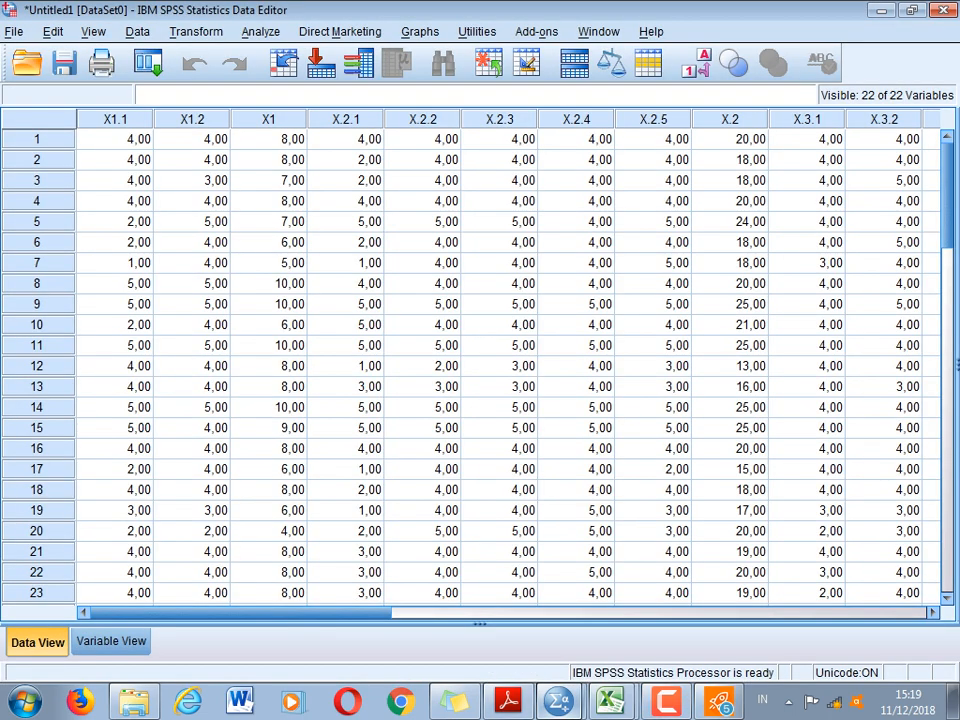
click(260, 31)
mouse_move(290, 336)
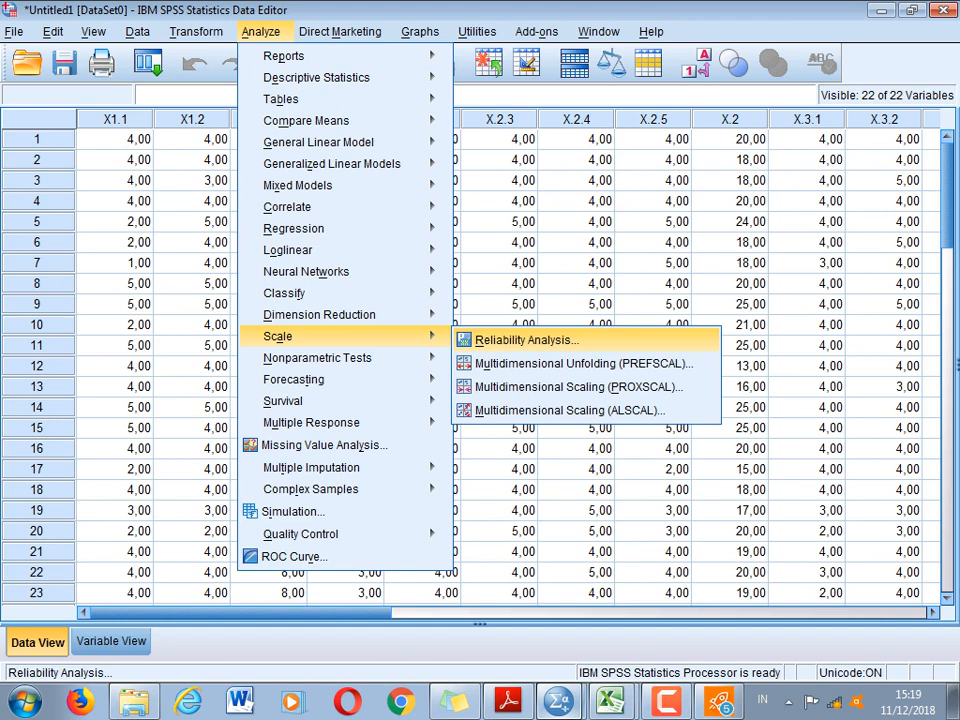
click(527, 340)
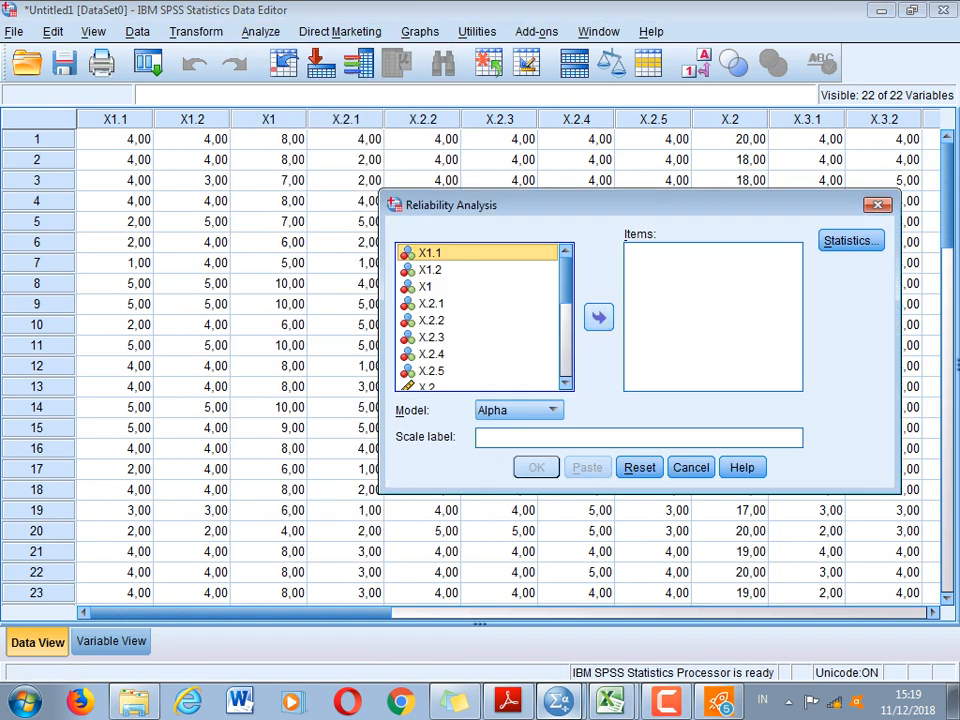
click(599, 317)
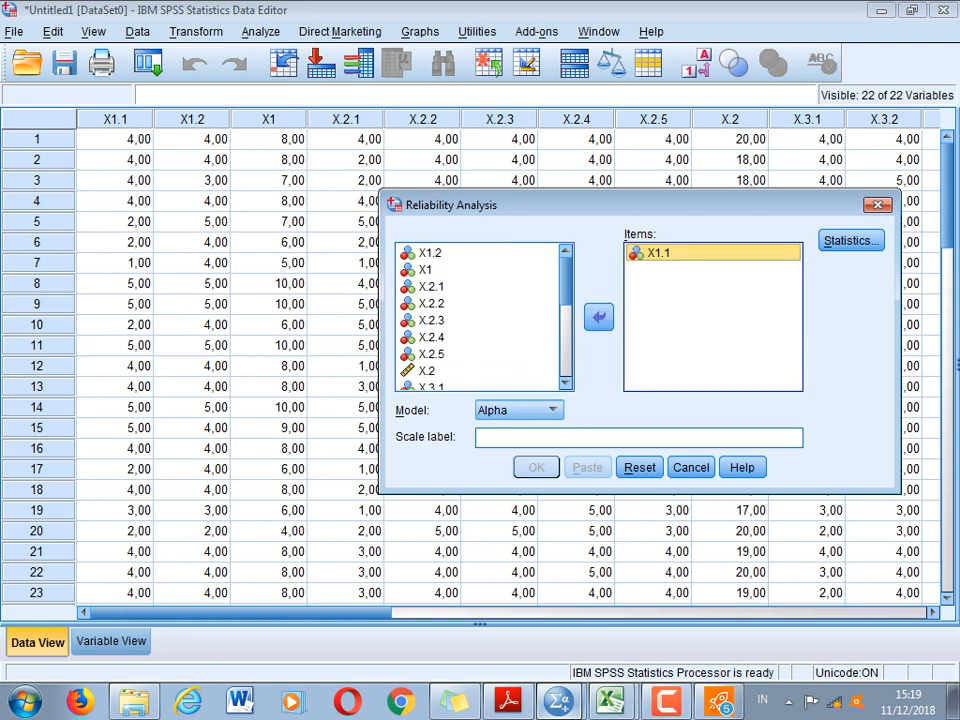
click(430, 253)
click(599, 317)
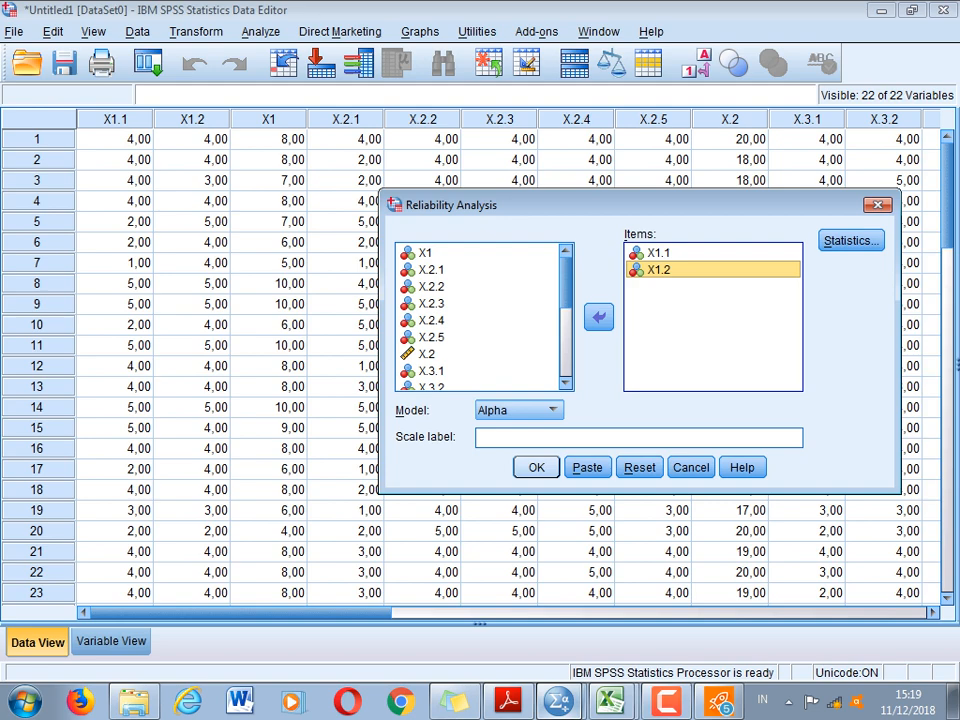
click(536, 467)
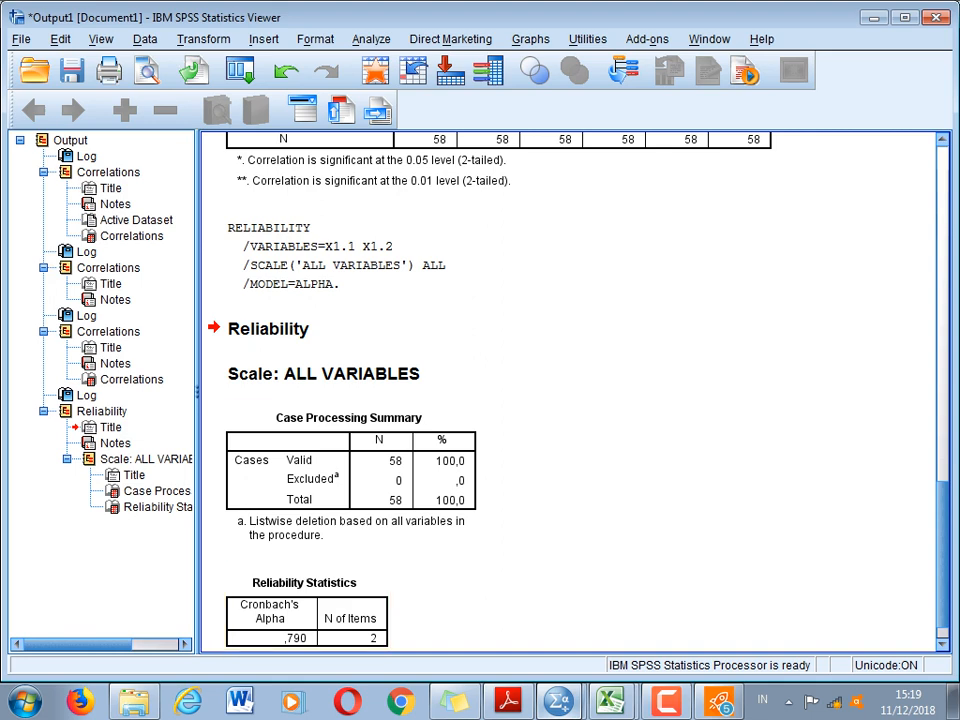
Step: Check the X1 reliability statistics in the output against the module's X1 reliability table on page 45 in Adobe Reader
scroll(305, 590, down, 1)
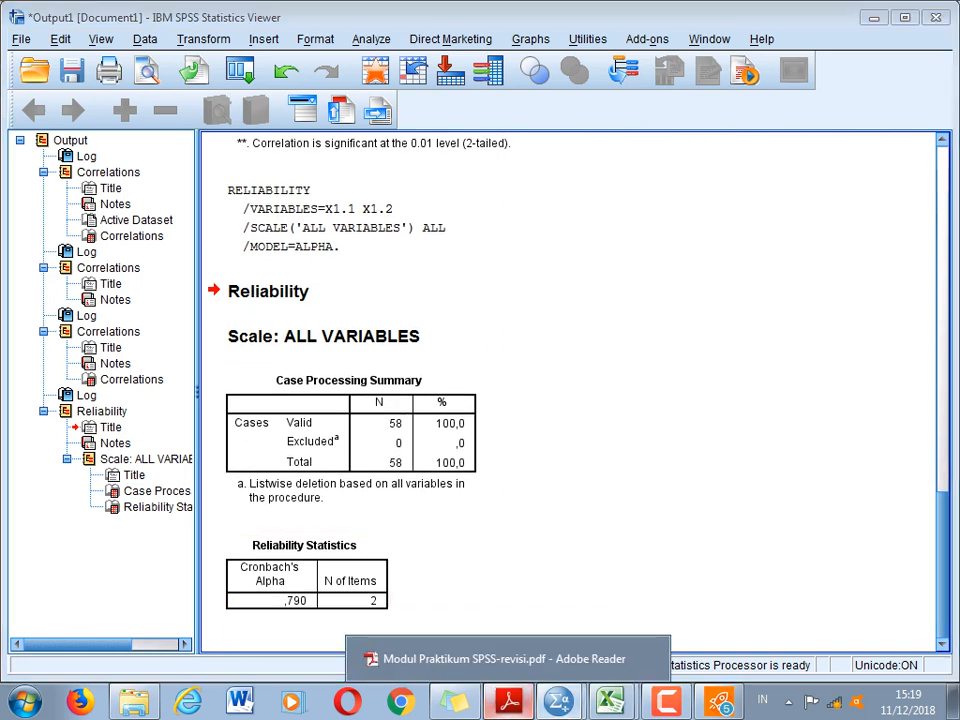
click(508, 702)
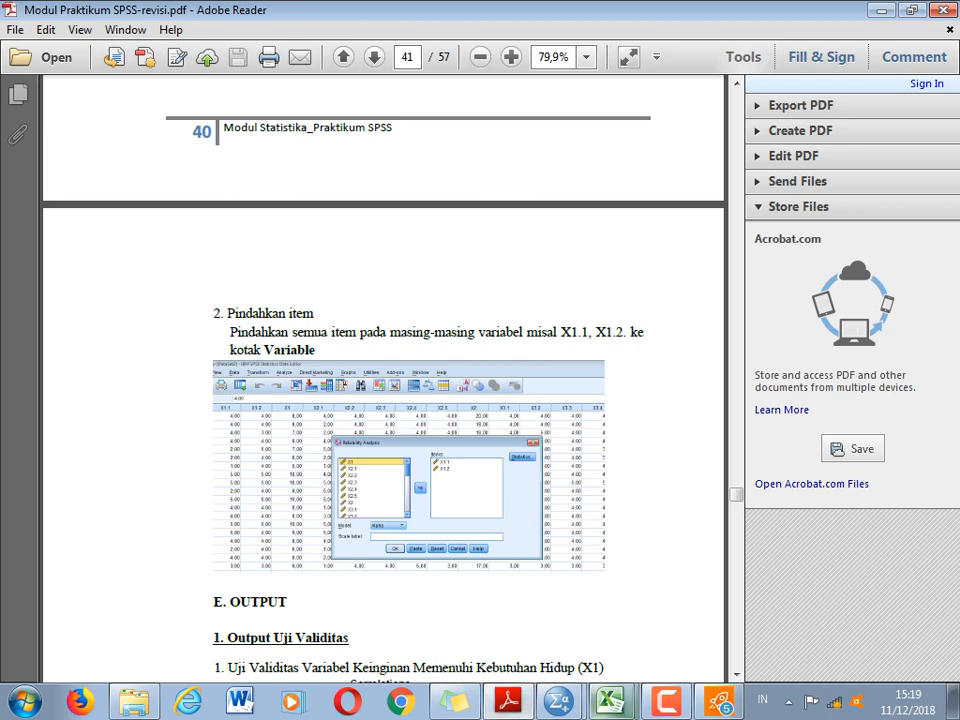
drag(736, 494, 736, 537)
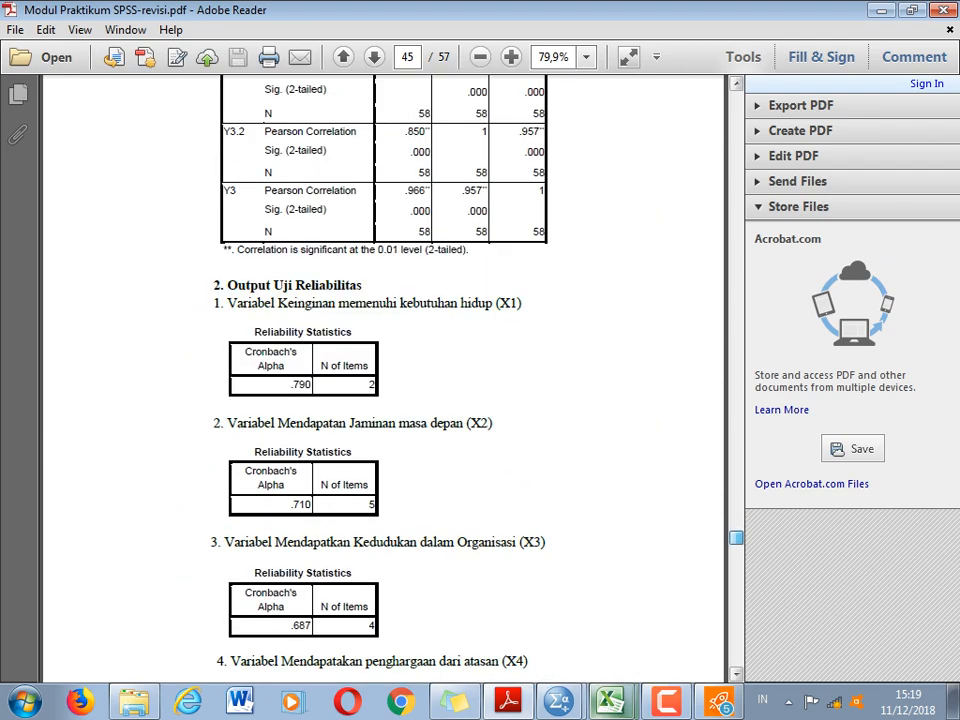
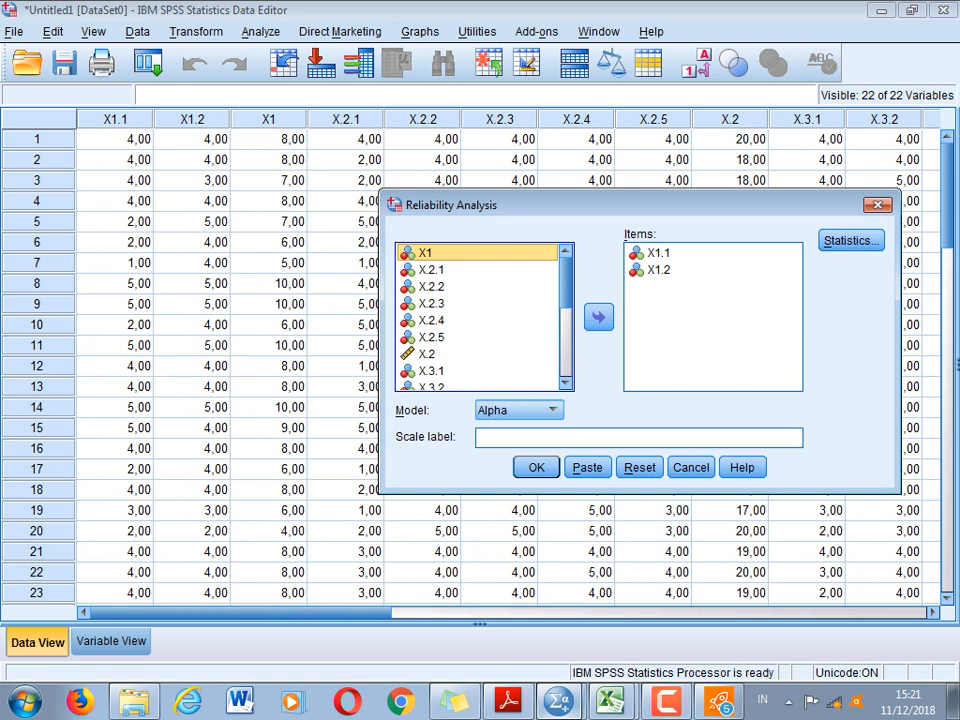
Step: Remove X1.1 and X1.2 from the items of the reliability analysis
click(658, 253)
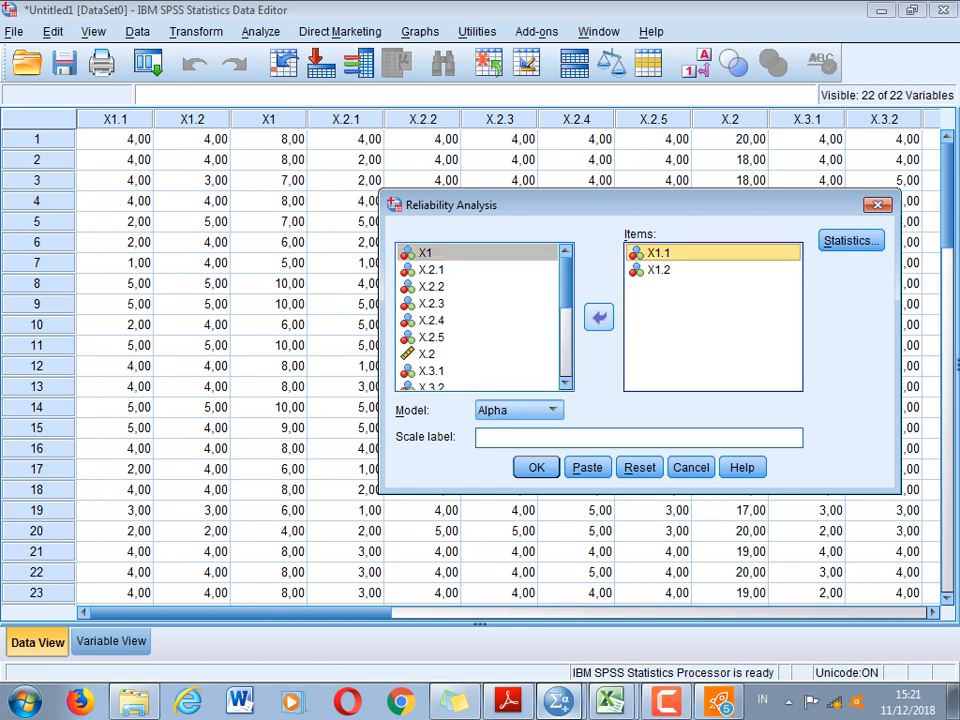
double_click(658, 253)
click(658, 253)
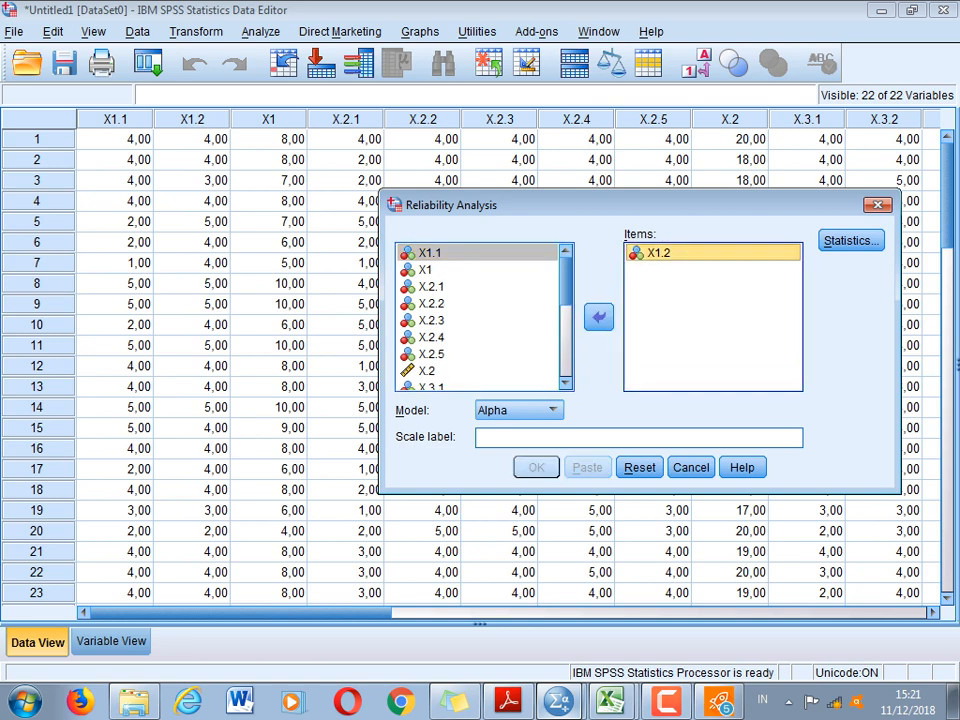
double_click(658, 253)
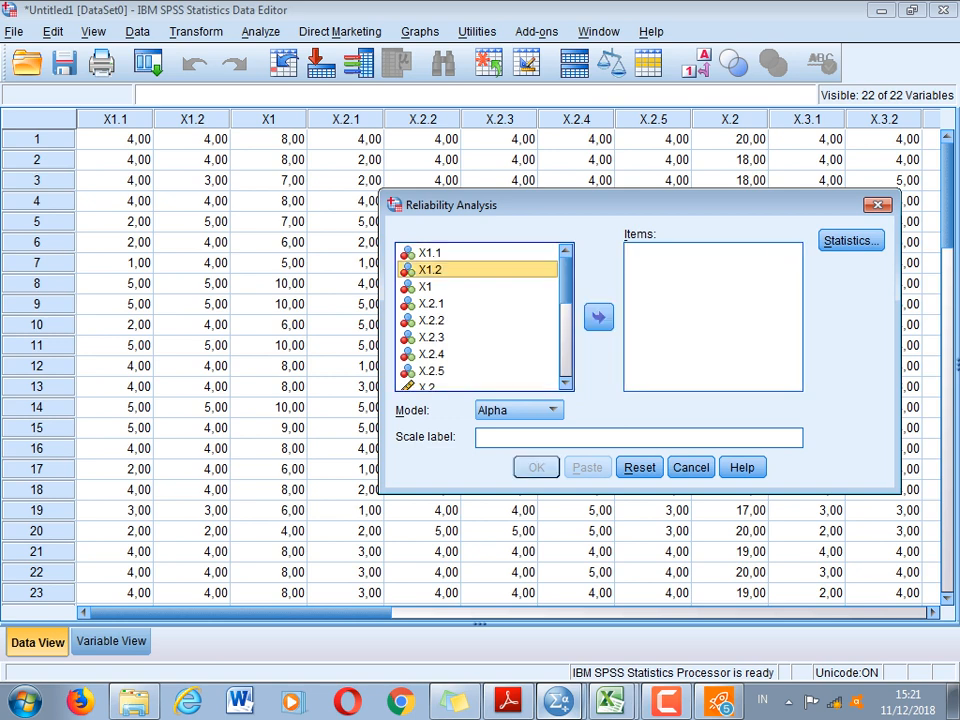
Step: Add X.2.1 through X.2.5 as the items and run the reliability analysis with the Alpha model
click(431, 303)
click(599, 317)
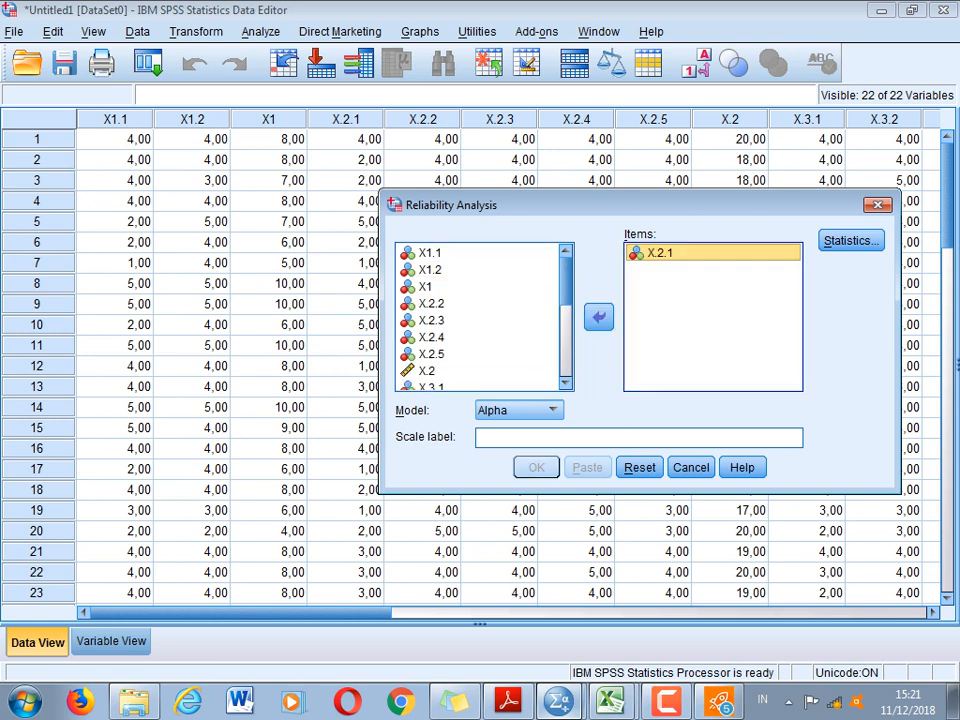
click(431, 303)
click(599, 317)
click(431, 303)
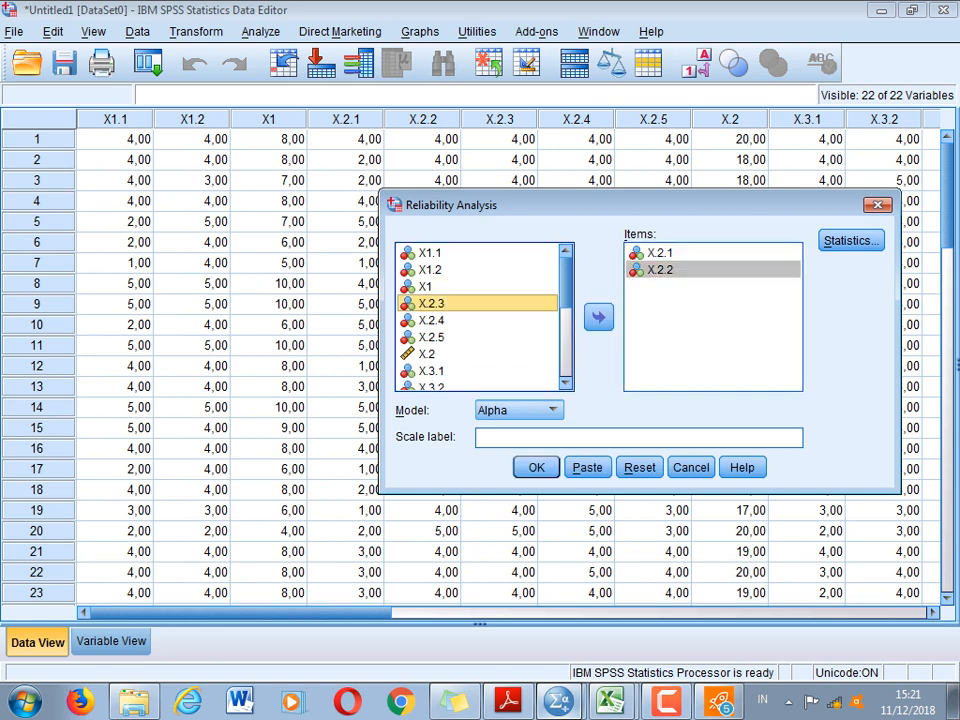
click(599, 317)
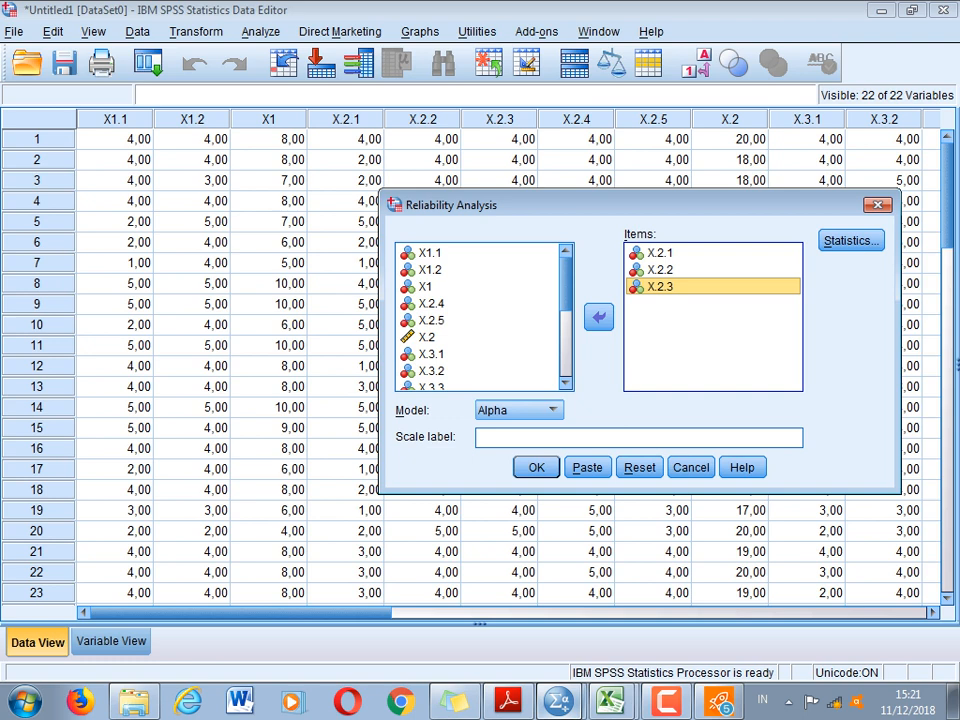
click(431, 303)
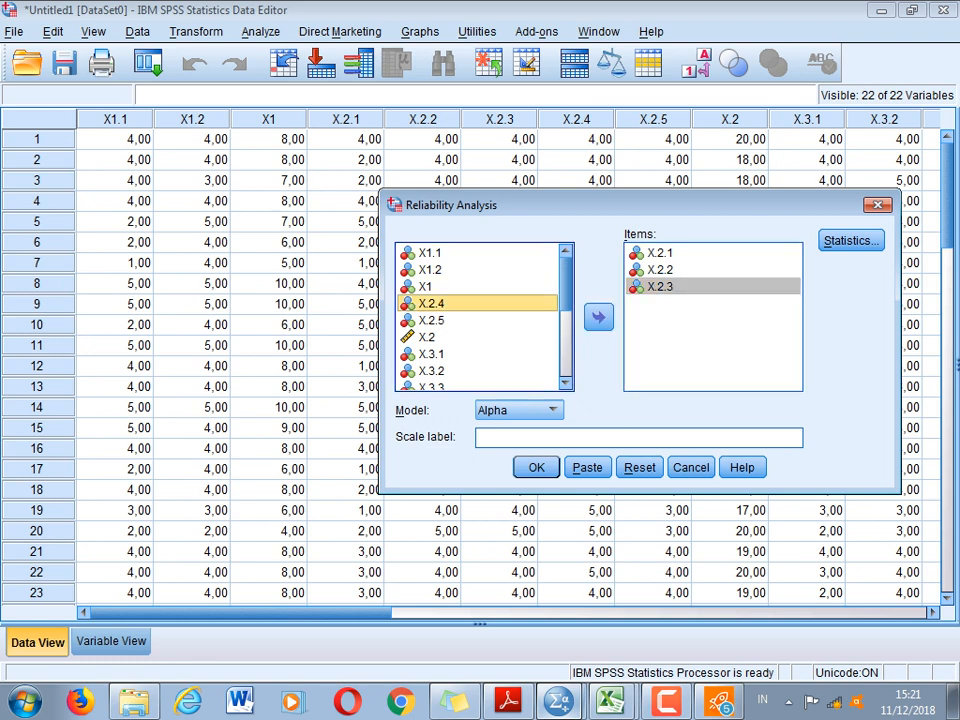
click(599, 317)
click(431, 303)
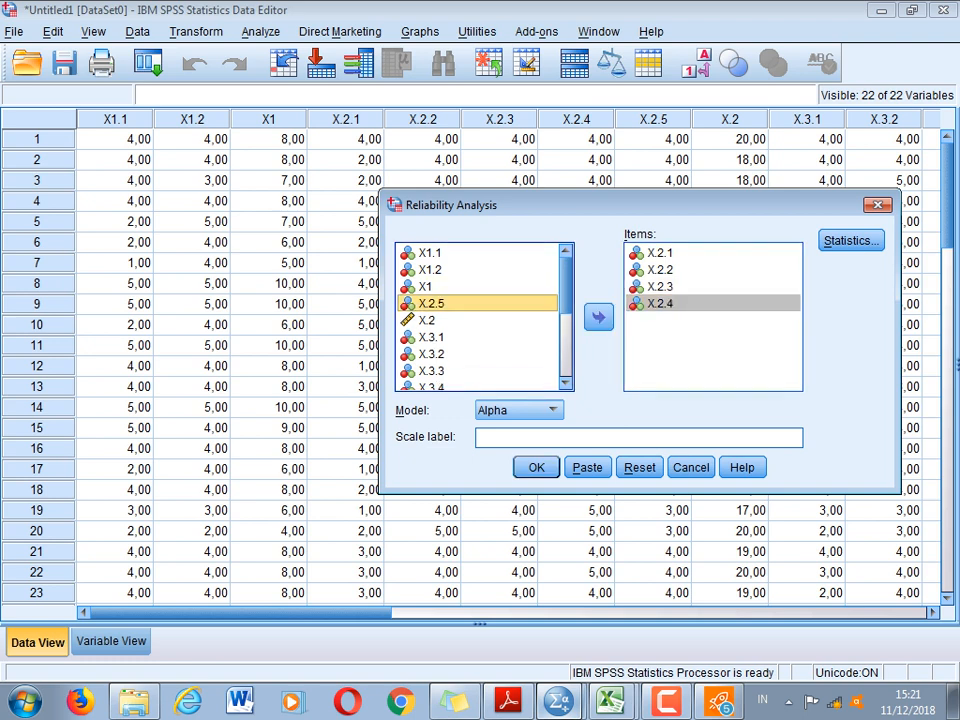
click(599, 317)
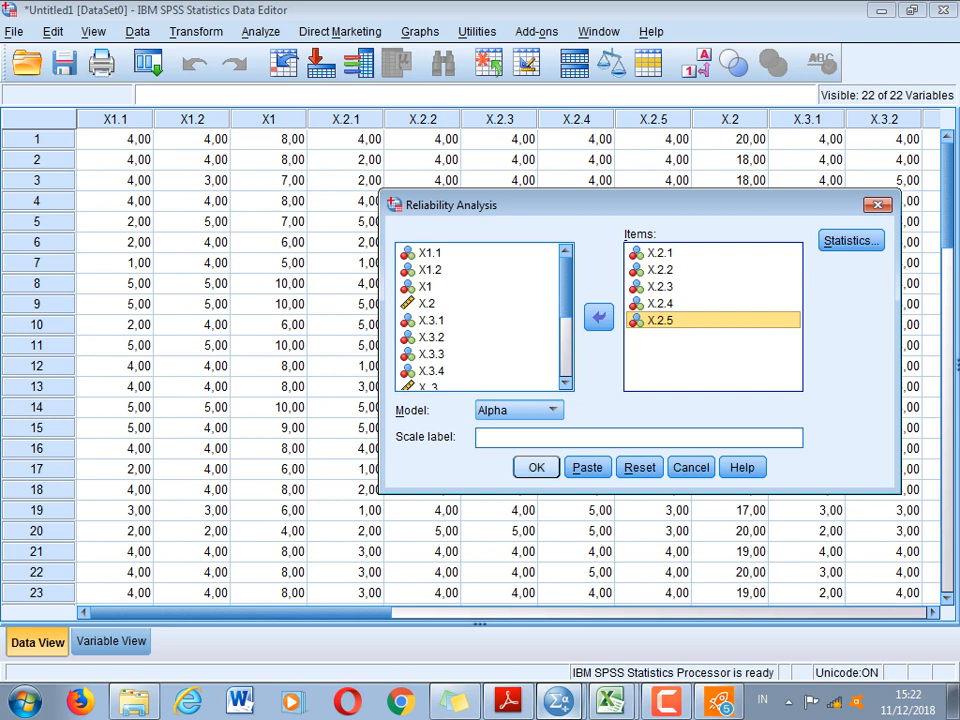
key(Return)
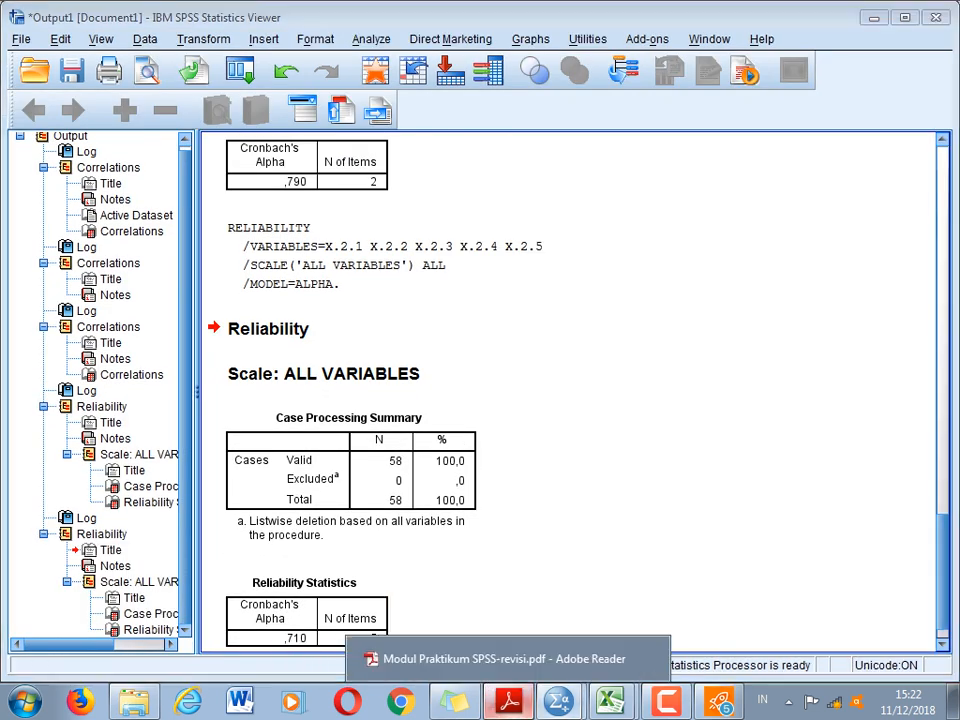
Step: Switch to Adobe Reader, check the X2 reliability table on page 45 of the module and read the remaining reliability outputs on page 46
click(508, 700)
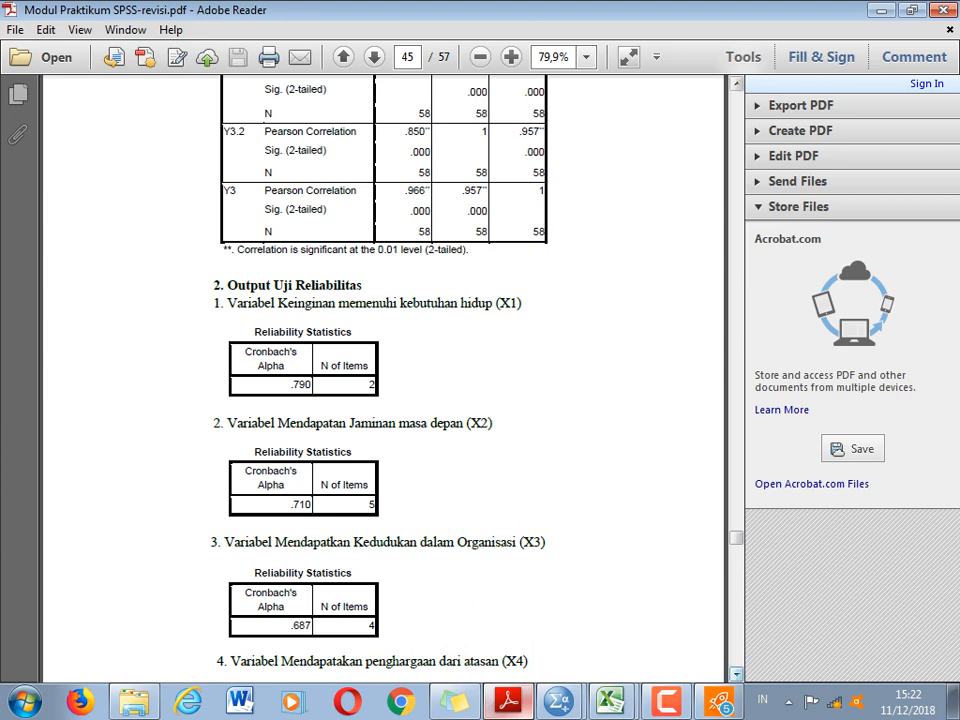
scroll(383, 380, down, 7)
scroll(383, 380, down, 10)
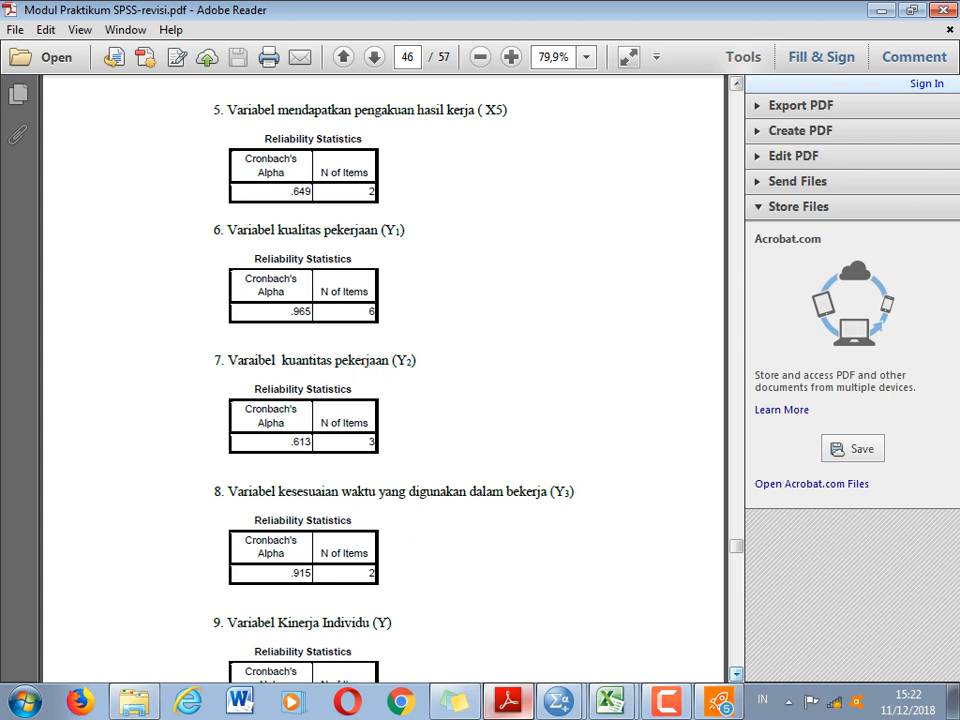
Step: Read the module's validity results table on page 47 and the Cronbach's Alpha summary with its conclusion on pages 48 and 49
scroll(383, 380, down, 10)
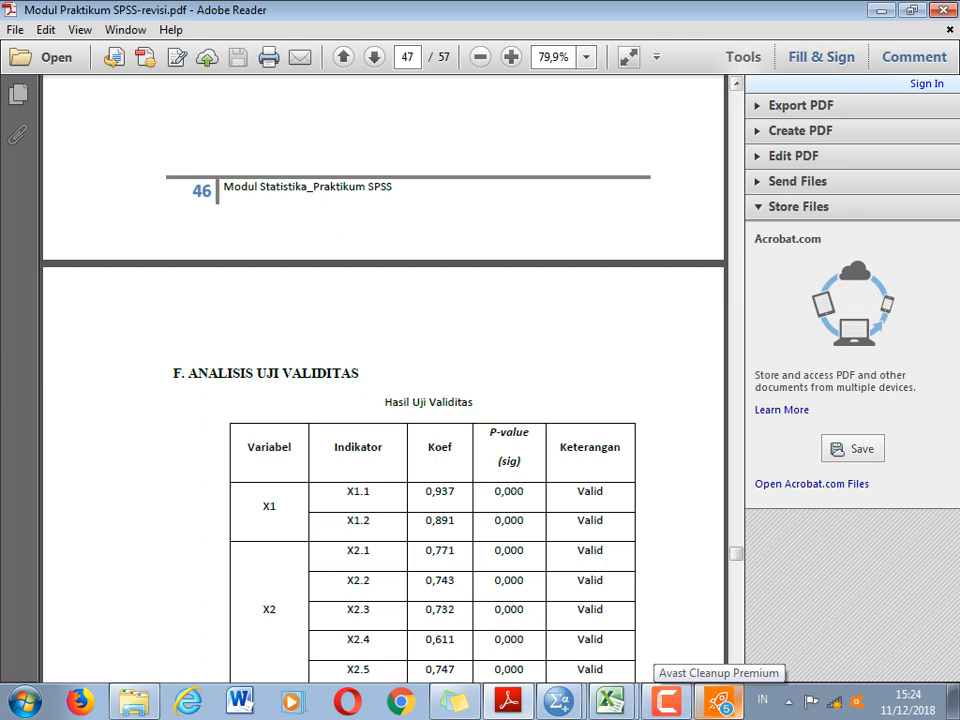
key(Page_Down)
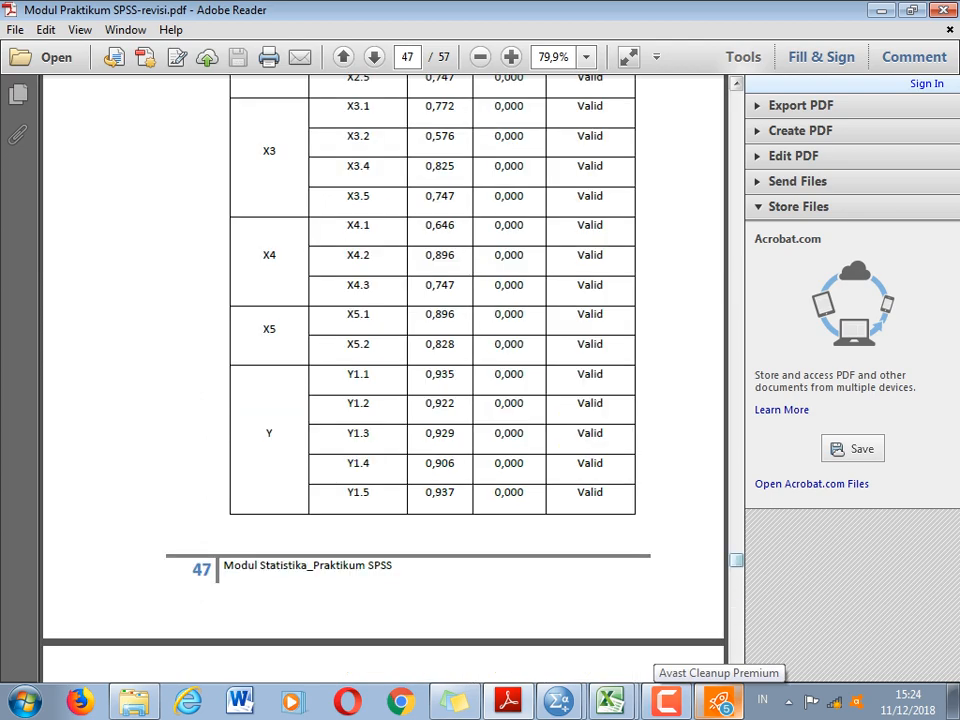
key(Page_Down)
scroll(384, 378, down, 3)
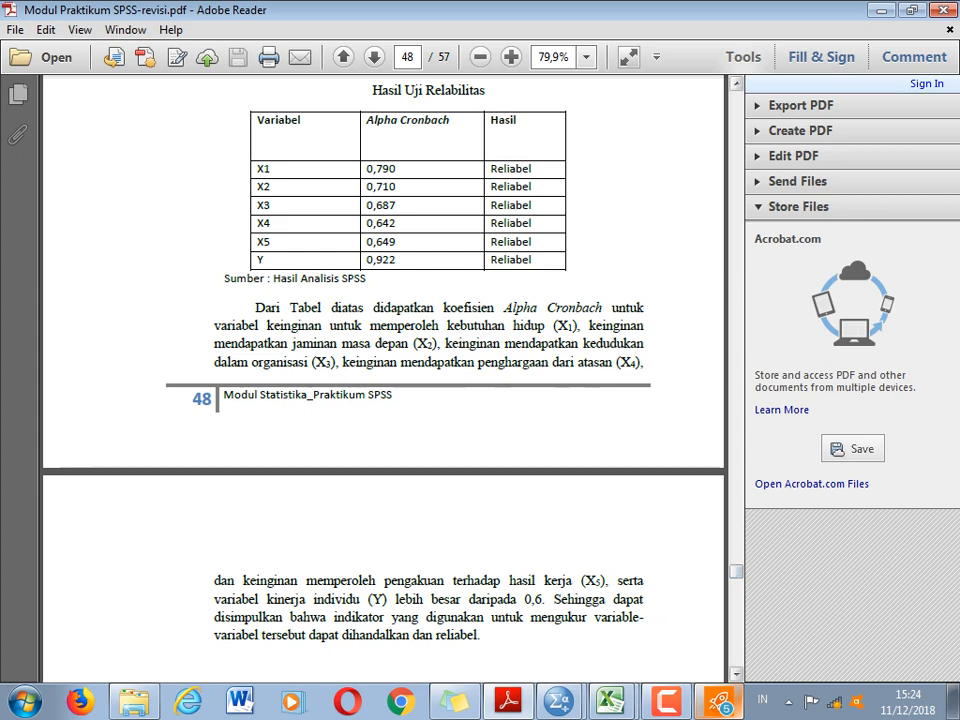
scroll(383, 375, down, 3)
scroll(383, 375, down, 15)
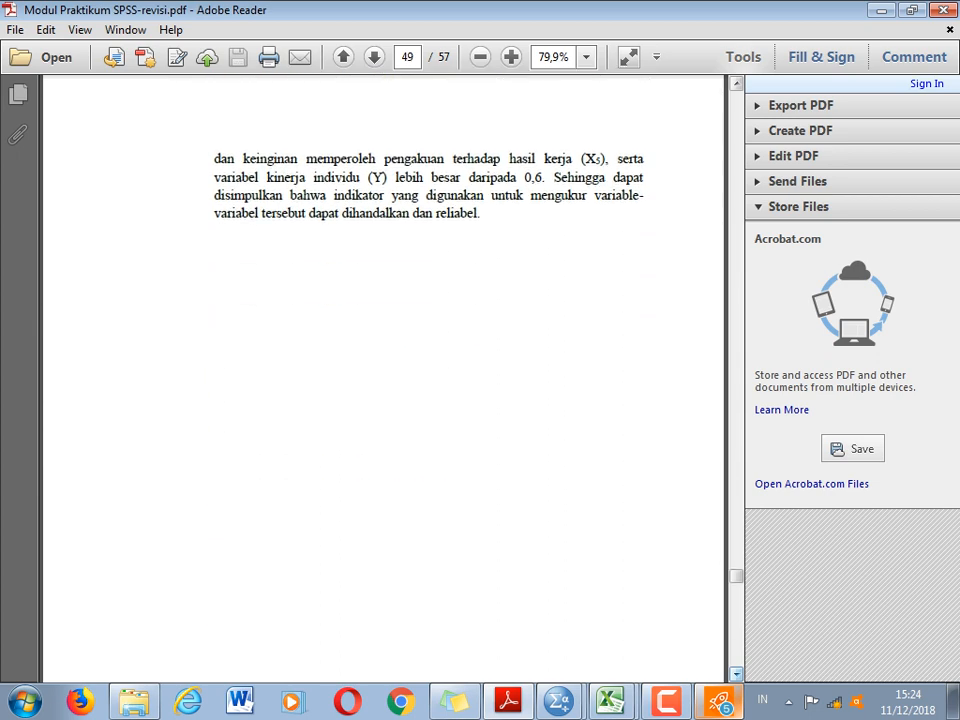
Step: Look through the module's reference list on page 50 and return to the reliability conclusion on page 49
scroll(383, 375, down, 1)
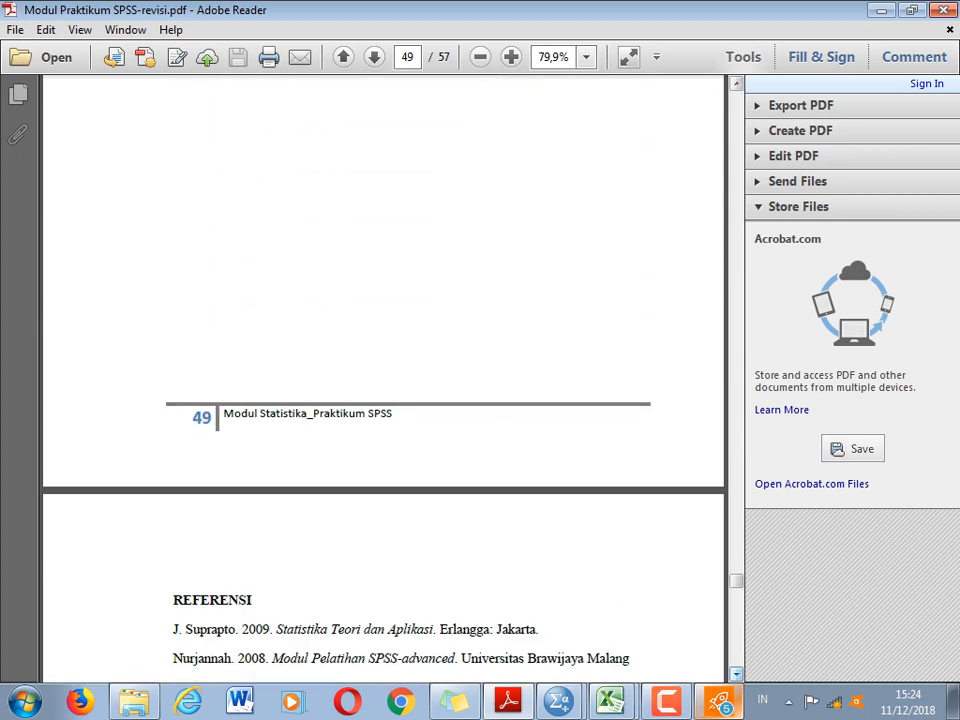
scroll(383, 375, down, 1)
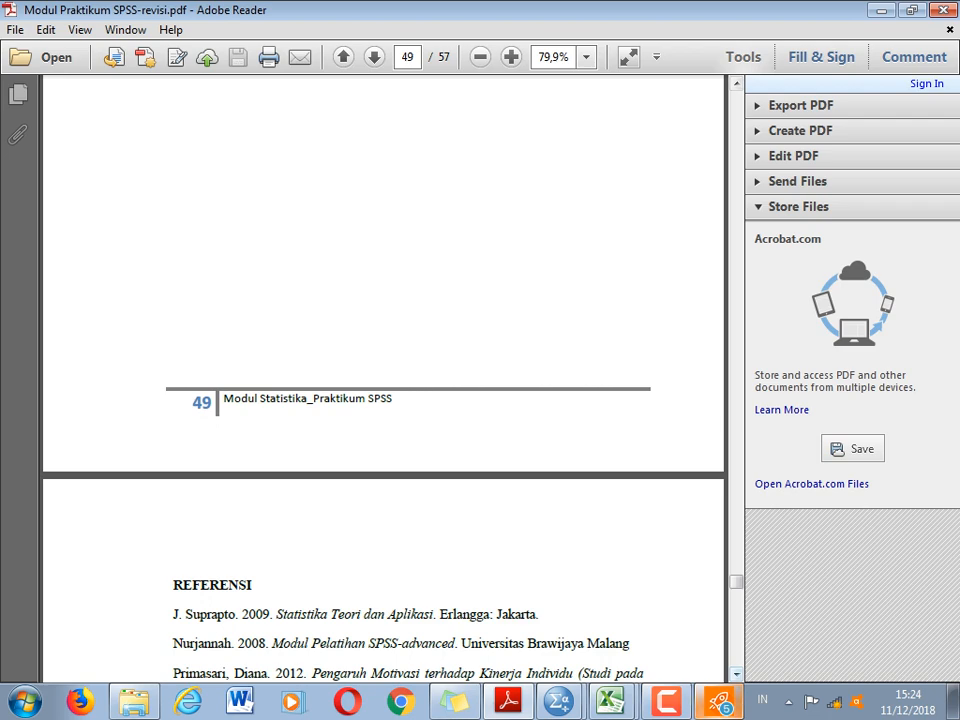
scroll(383, 375, down, 3)
scroll(383, 375, down, 2)
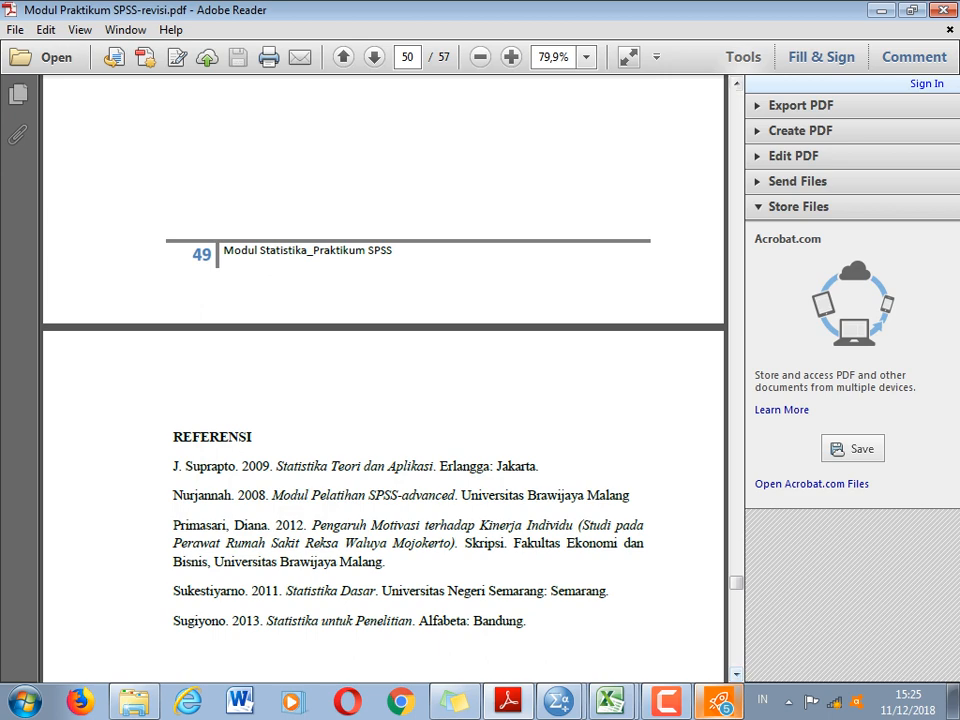
scroll(383, 375, up, 10)
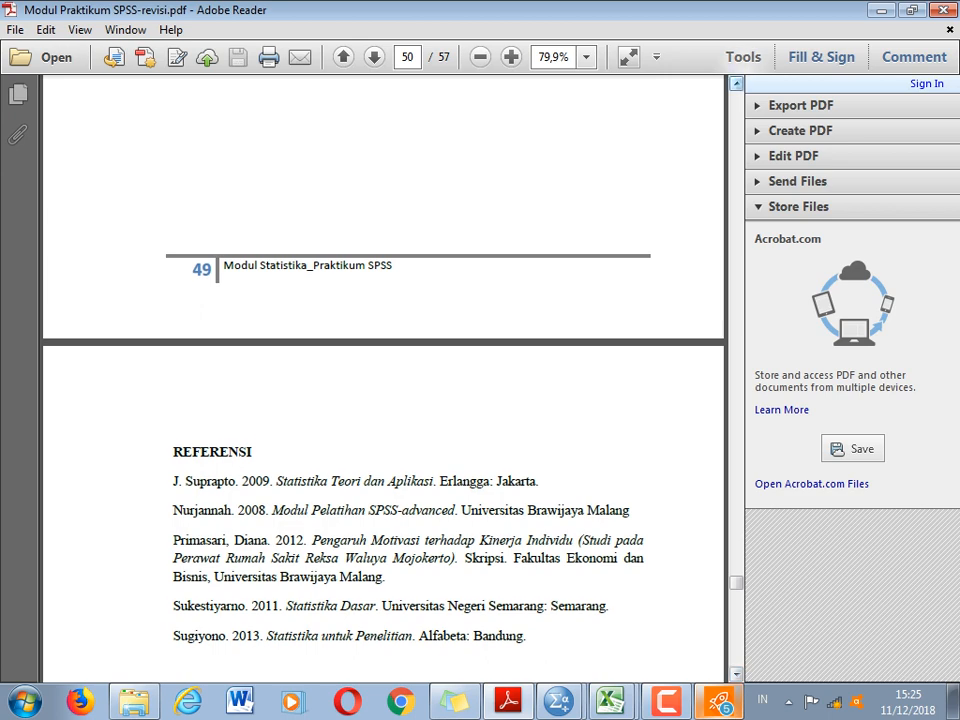
scroll(383, 375, up, 2)
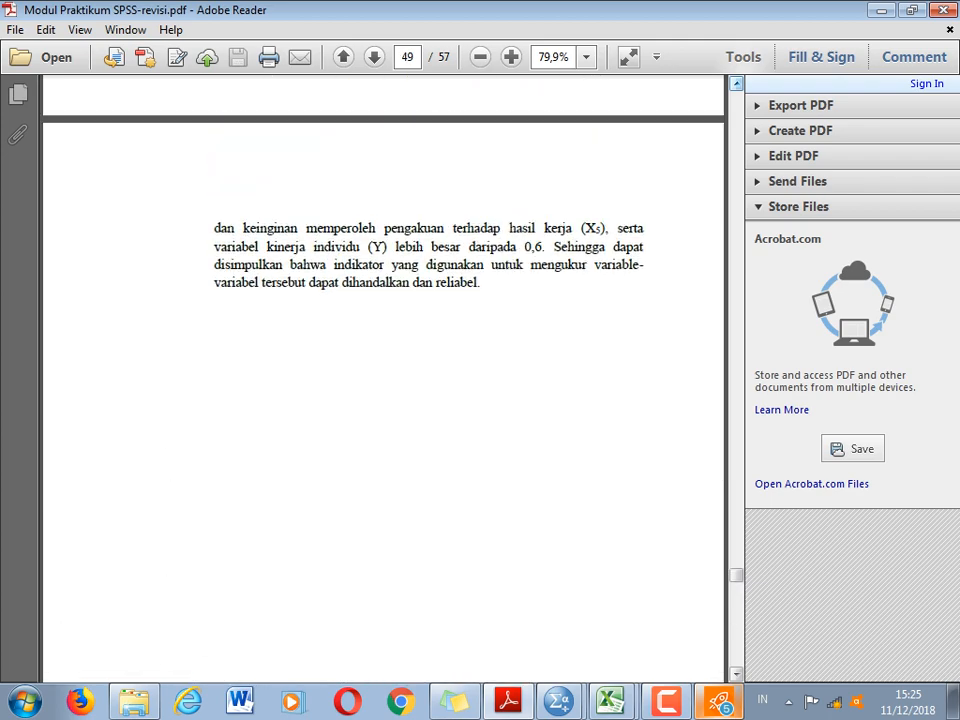